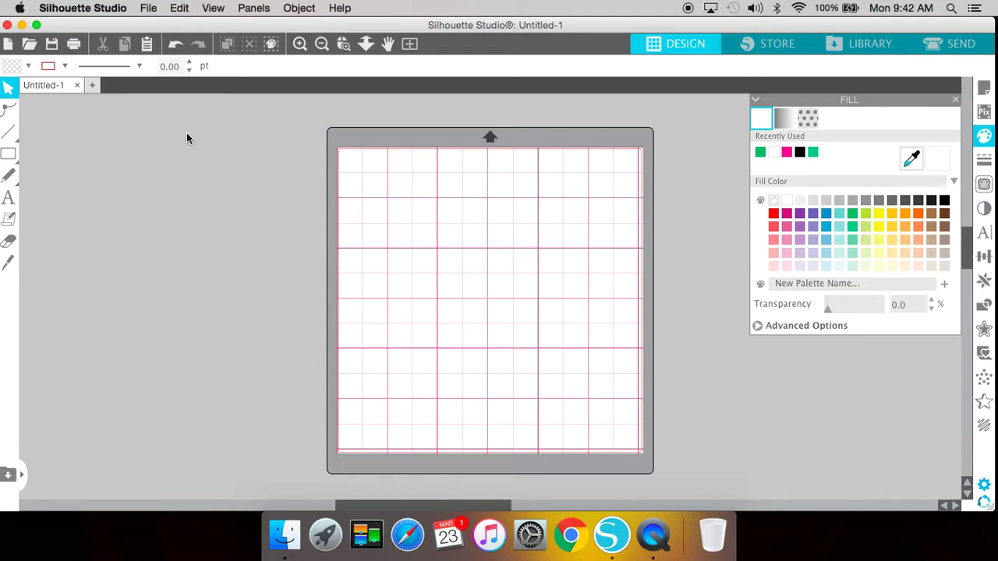
Place the 'be joyful' library design on the mat and move it up.
click(844, 42)
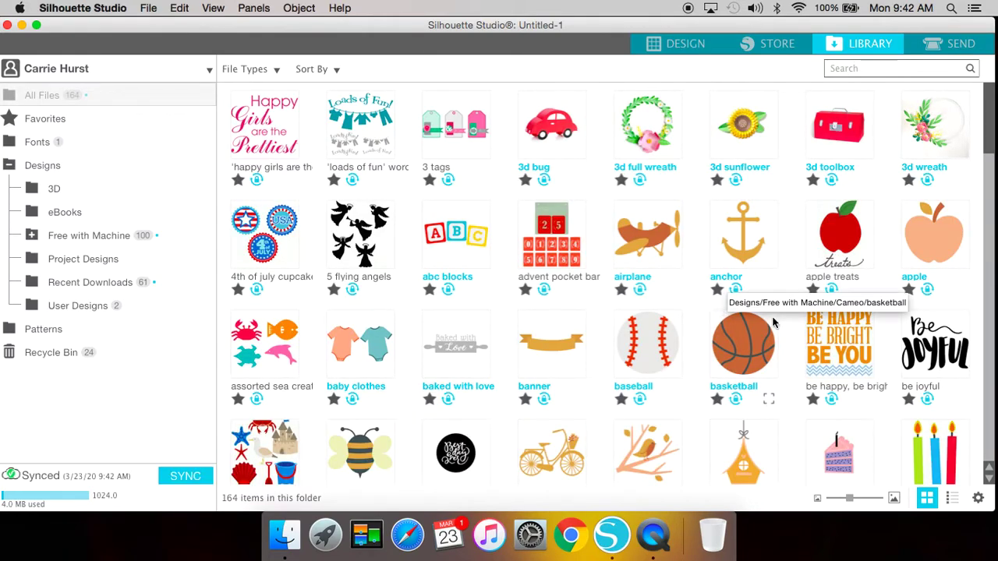
double_click(930, 331)
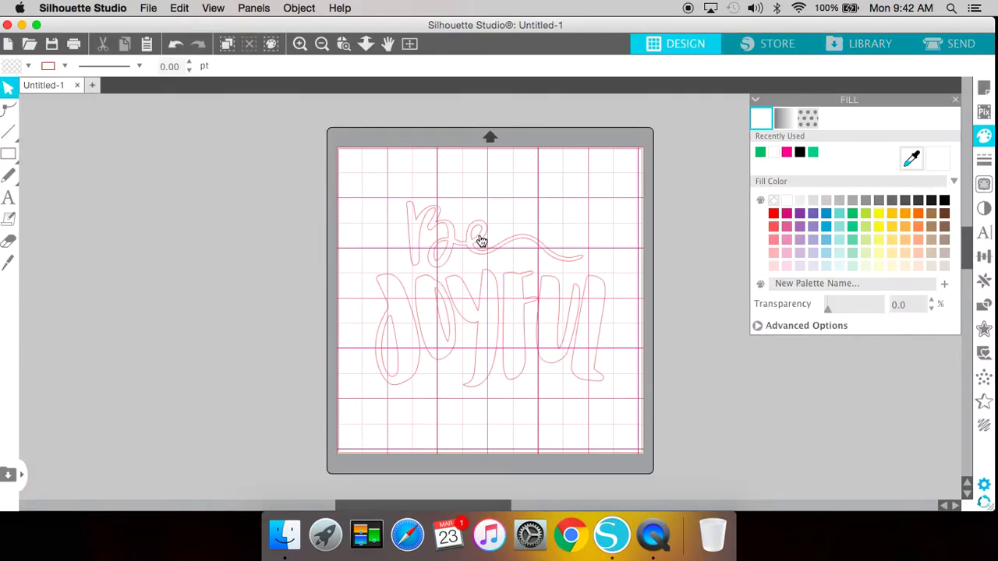
mouse_move(478, 238)
mouse_down()
mouse_move(483, 218)
mouse_move(483, 239)
mouse_up()
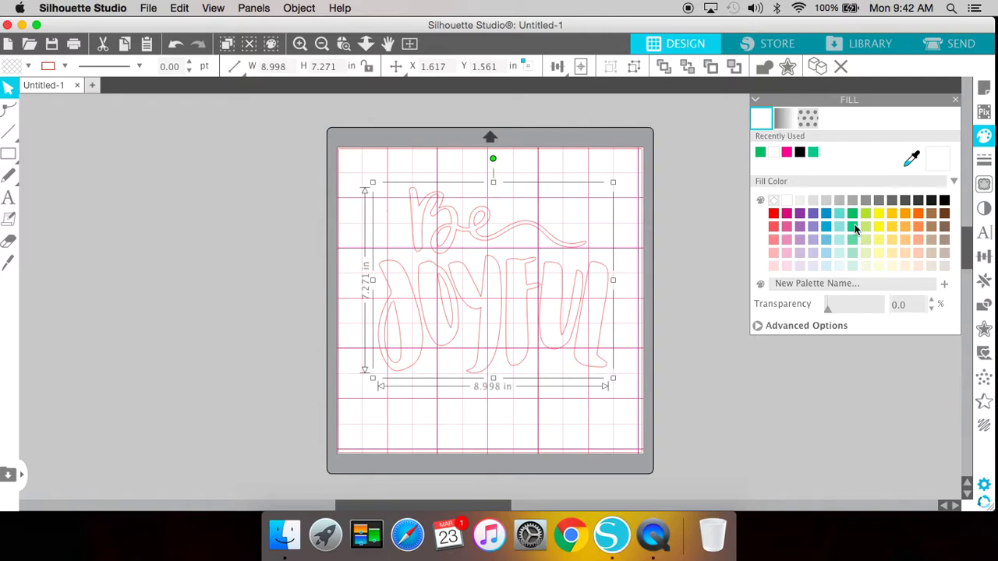
Fill the lettering dark grey and nudge it slightly higher.
click(893, 200)
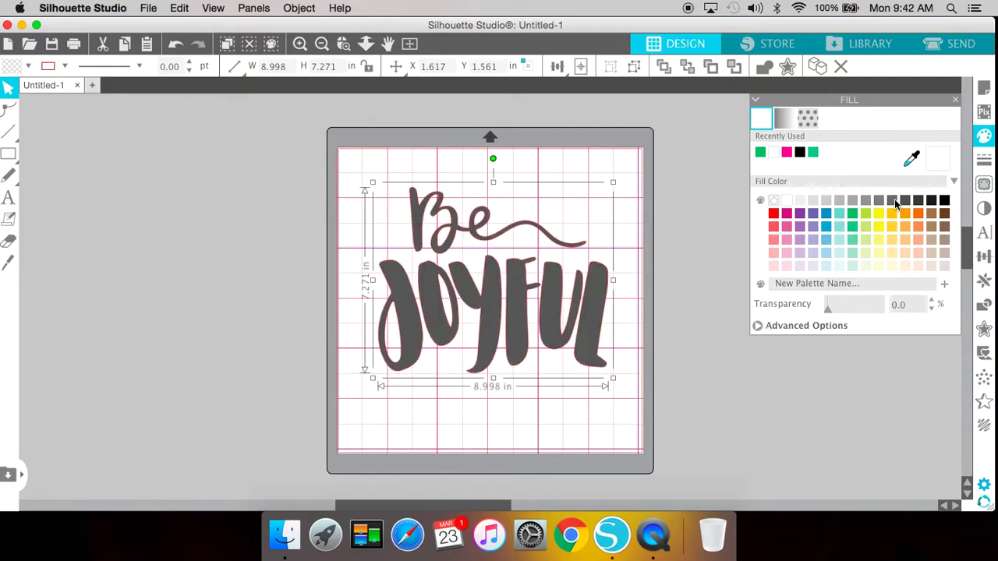
click(708, 226)
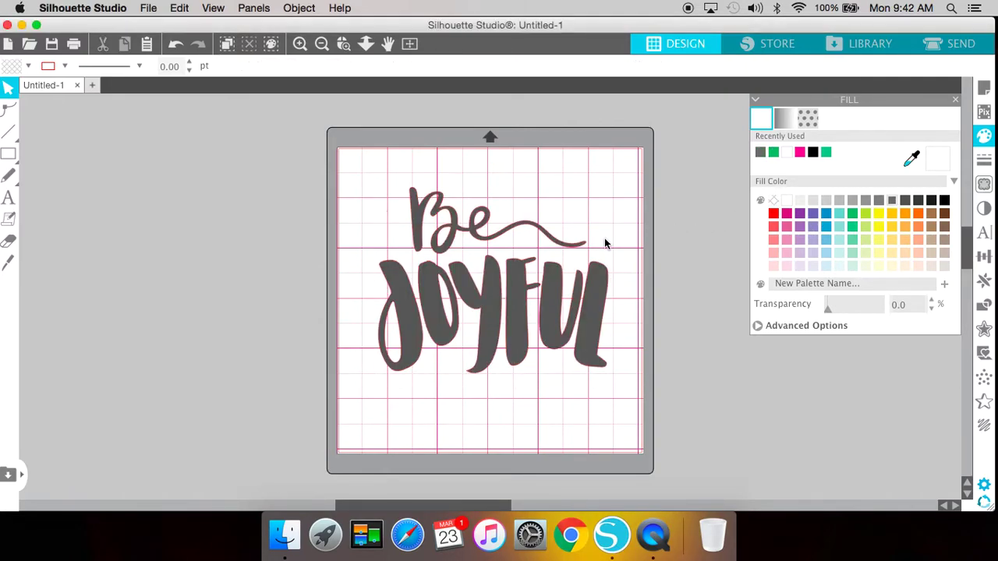
drag(498, 234, 498, 220)
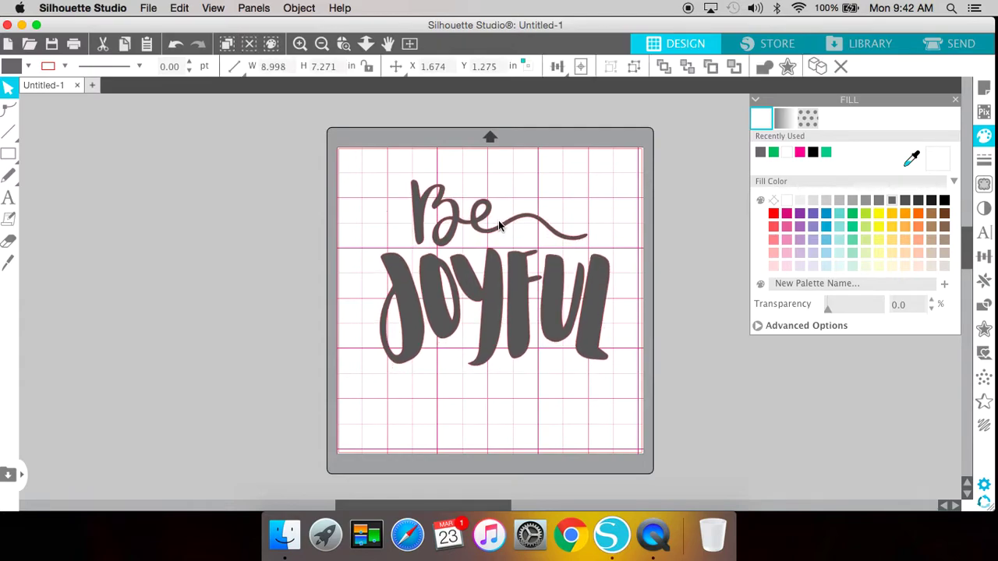
Resize the Be Joyful lettering to 7.502 x 6.063 in and centre it on the mat.
click(498, 219)
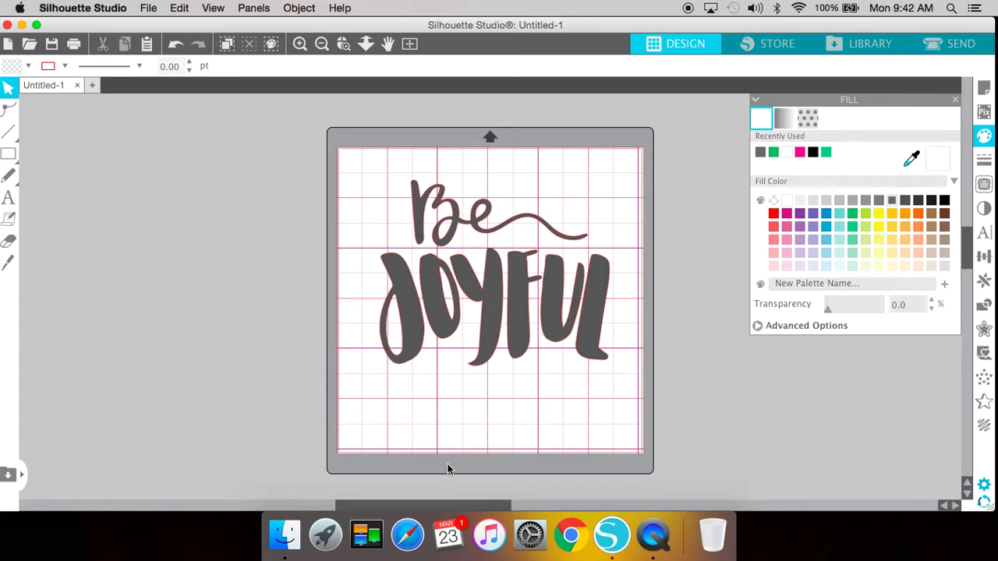
click(498, 312)
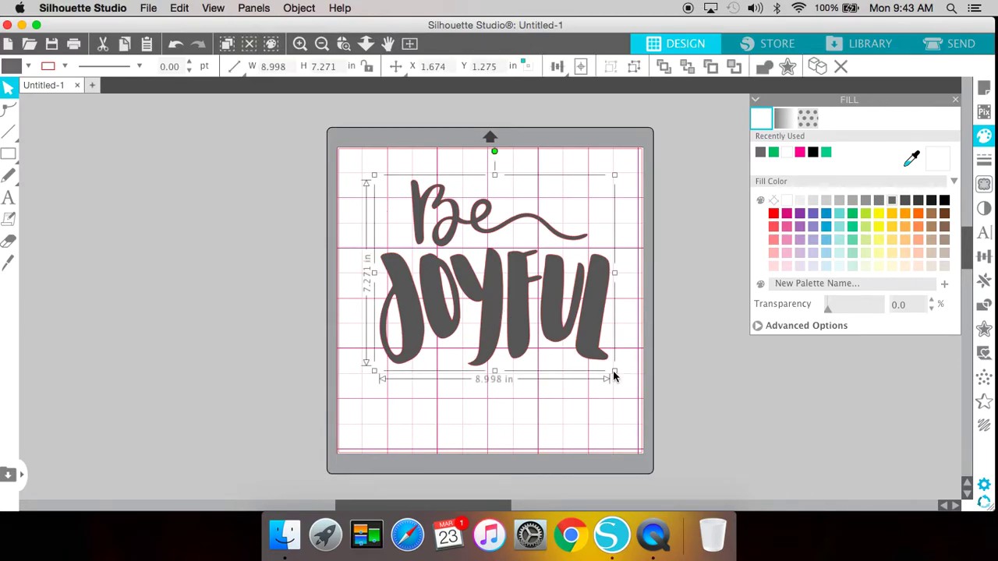
drag(612, 374, 728, 463)
drag(638, 399, 594, 387)
mouse_move(513, 320)
mouse_down()
mouse_move(351, 305)
mouse_move(296, 335)
mouse_move(395, 276)
mouse_move(517, 328)
mouse_move(517, 312)
mouse_up()
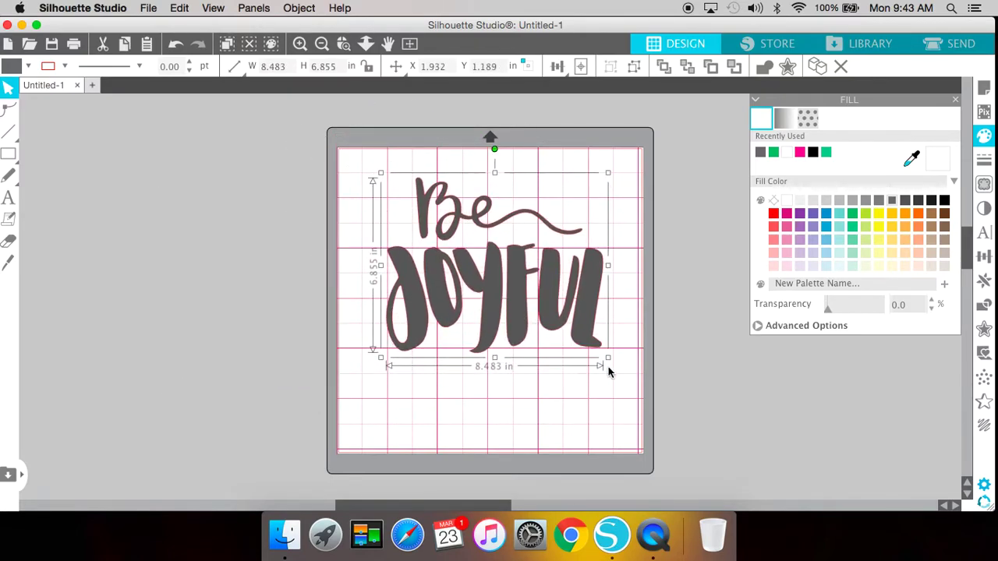
drag(607, 358, 582, 337)
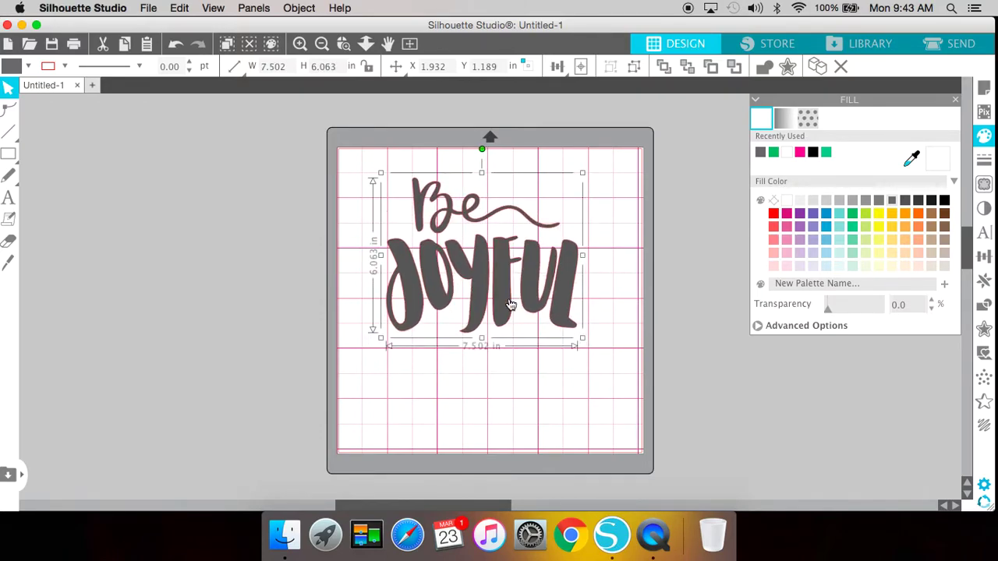
drag(502, 302, 518, 317)
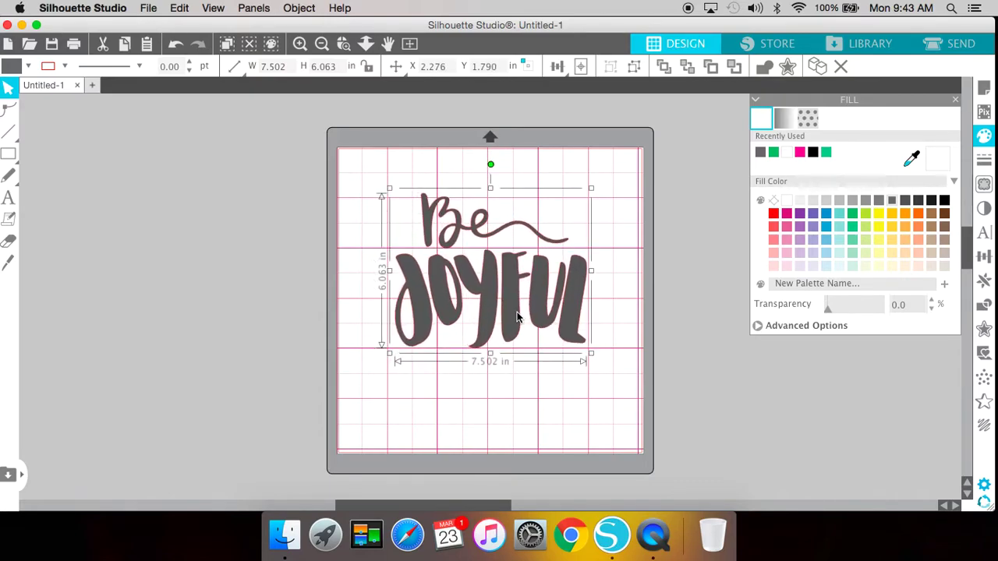
Add the 'laurel leaf borders' library design to the mat around the lettering.
click(481, 394)
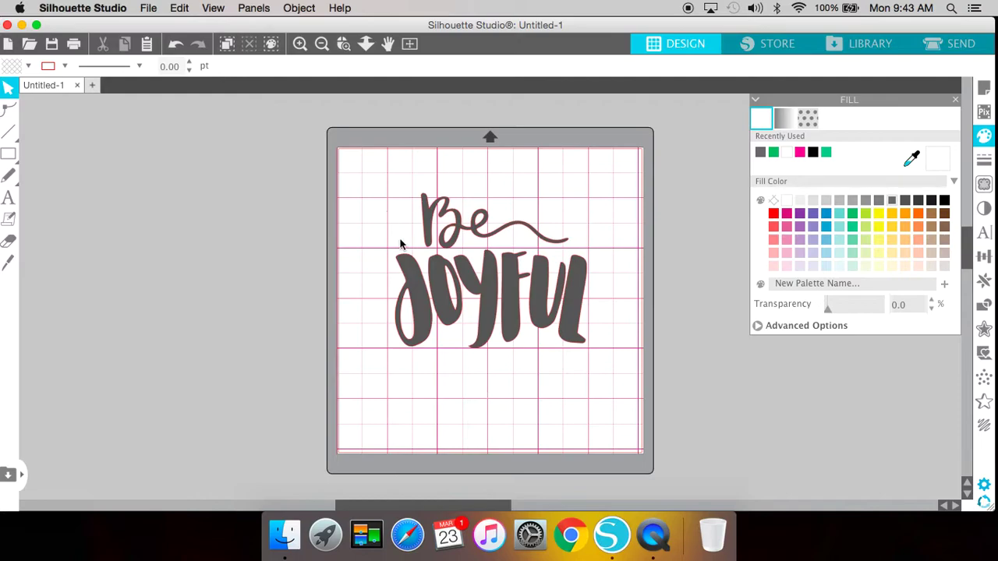
click(868, 40)
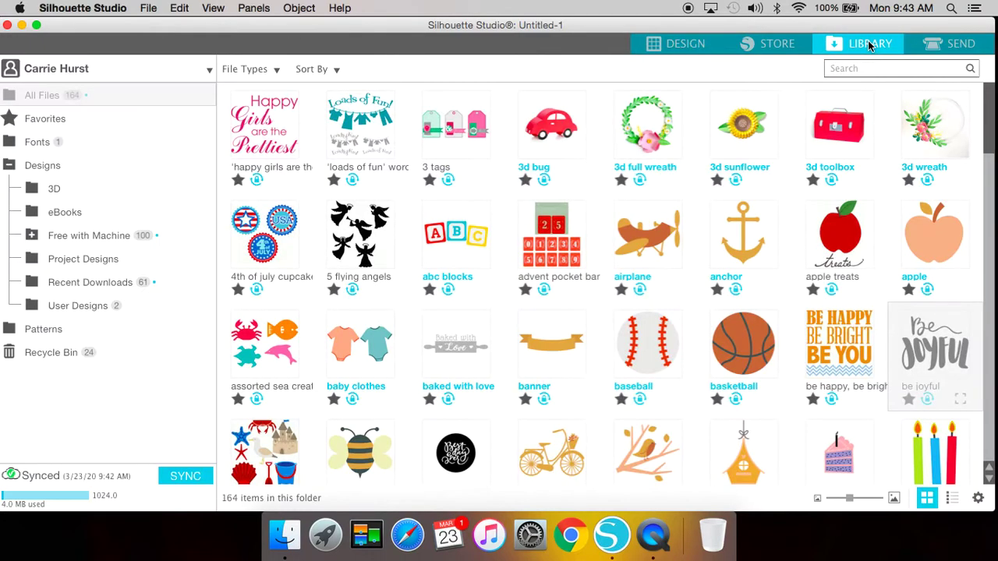
scroll(833, 235, down, 10)
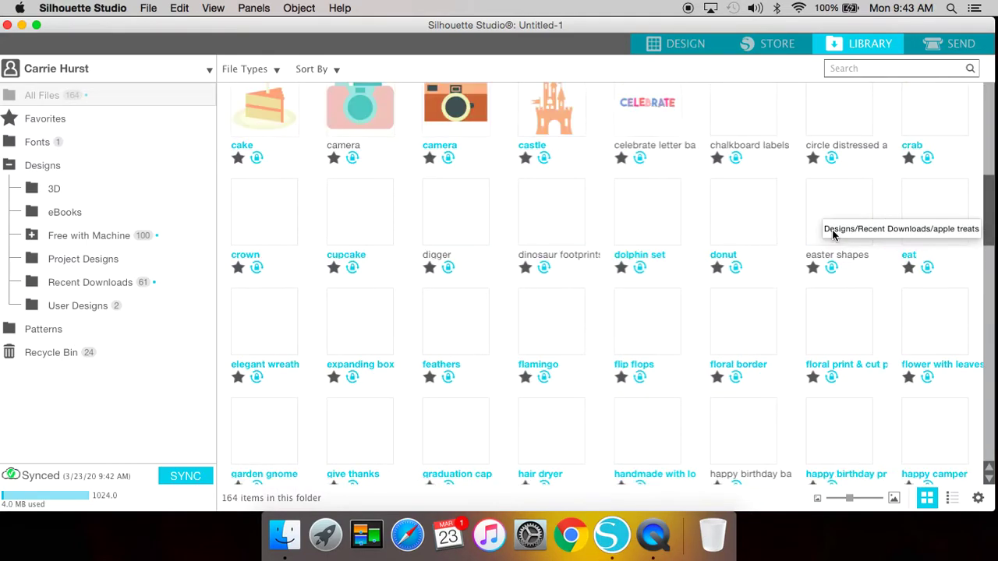
scroll(832, 229, down, 2)
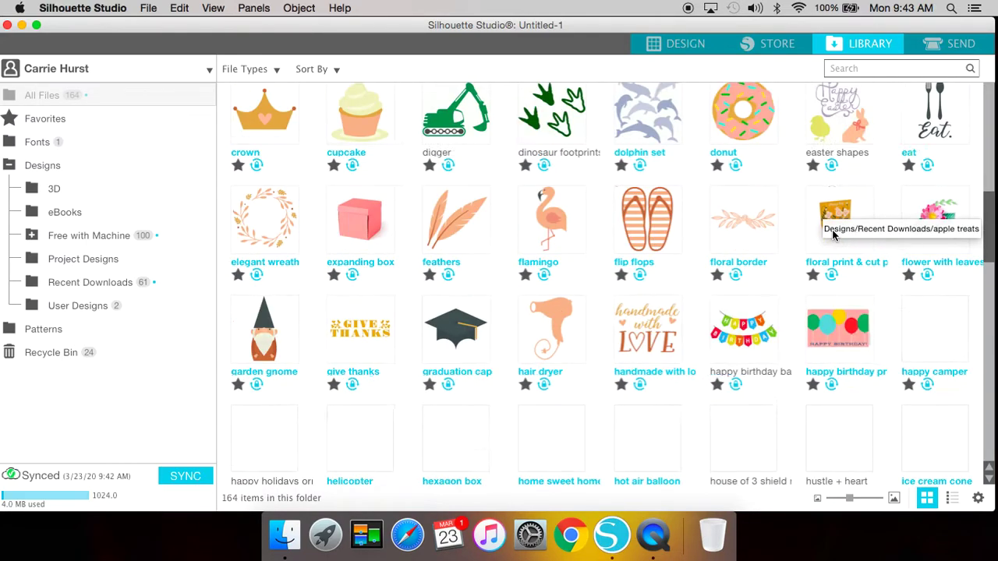
scroll(832, 229, down, 5)
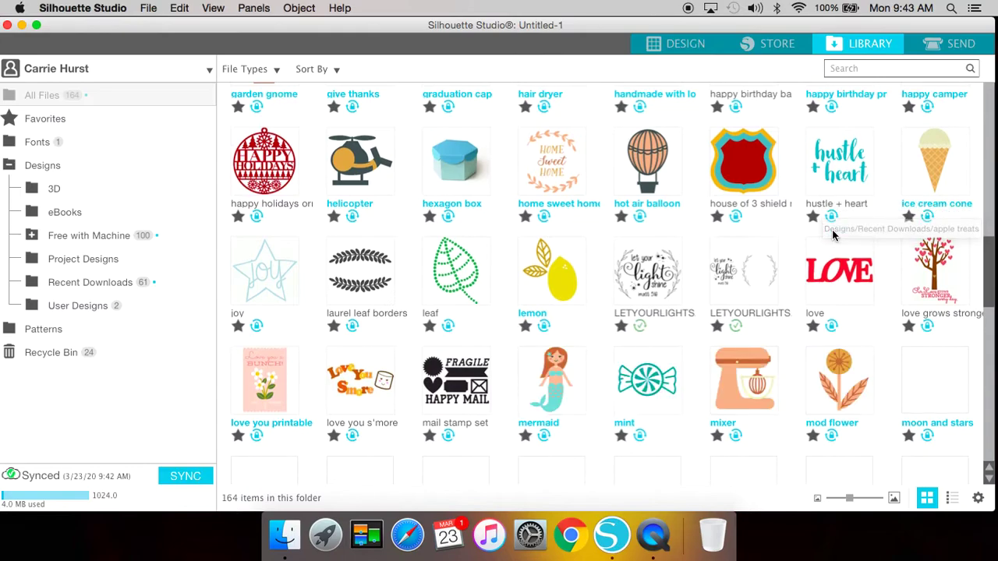
double_click(362, 279)
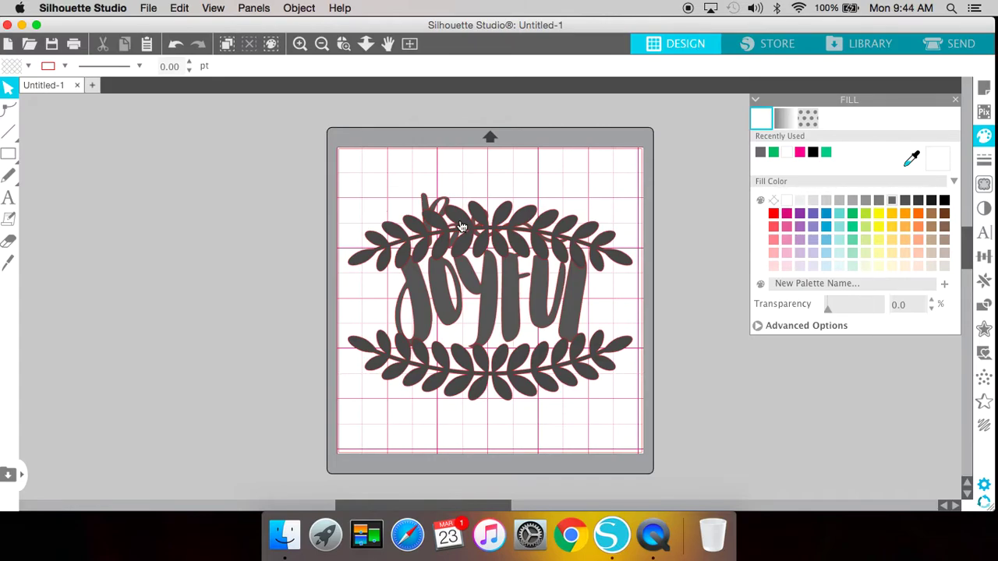
Move the laurel border off the mat to the left and ungroup it into separate branches.
click(461, 226)
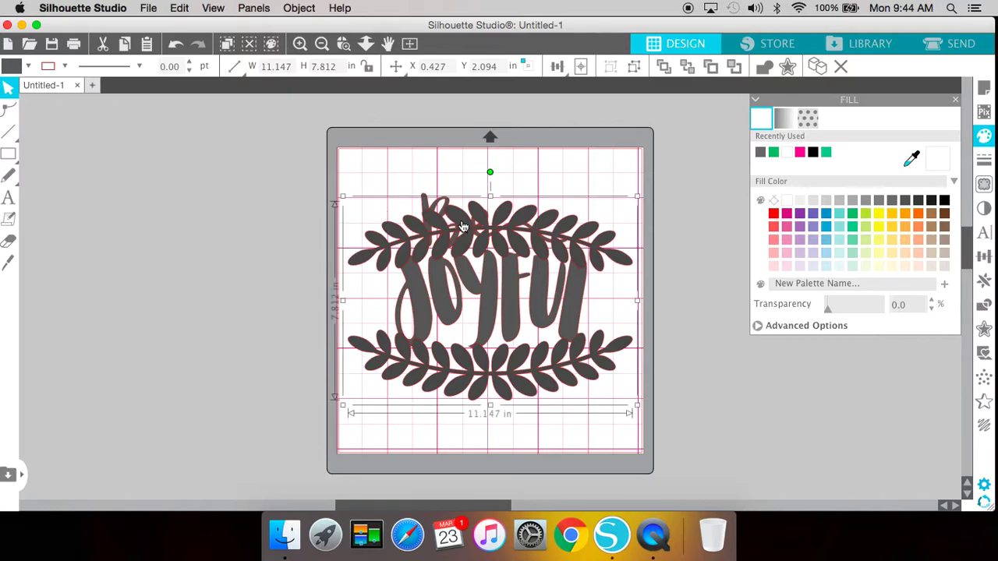
drag(461, 226, 147, 167)
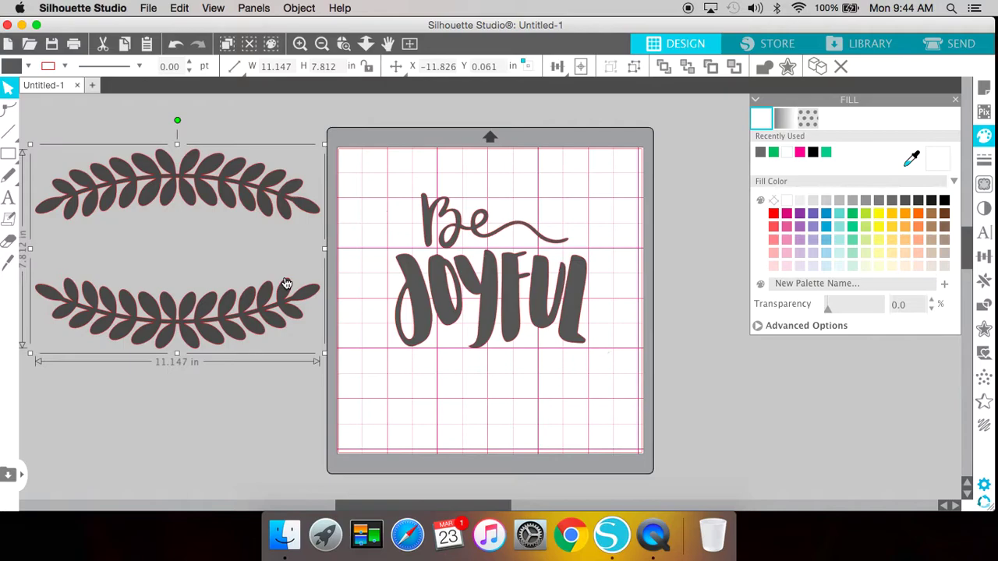
right_click(239, 302)
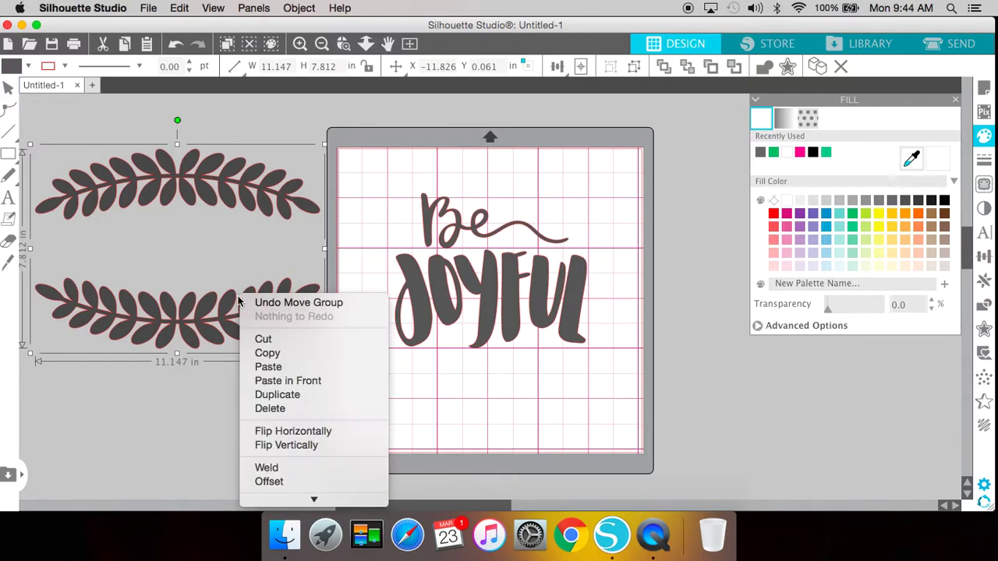
scroll(293, 339, down, 5)
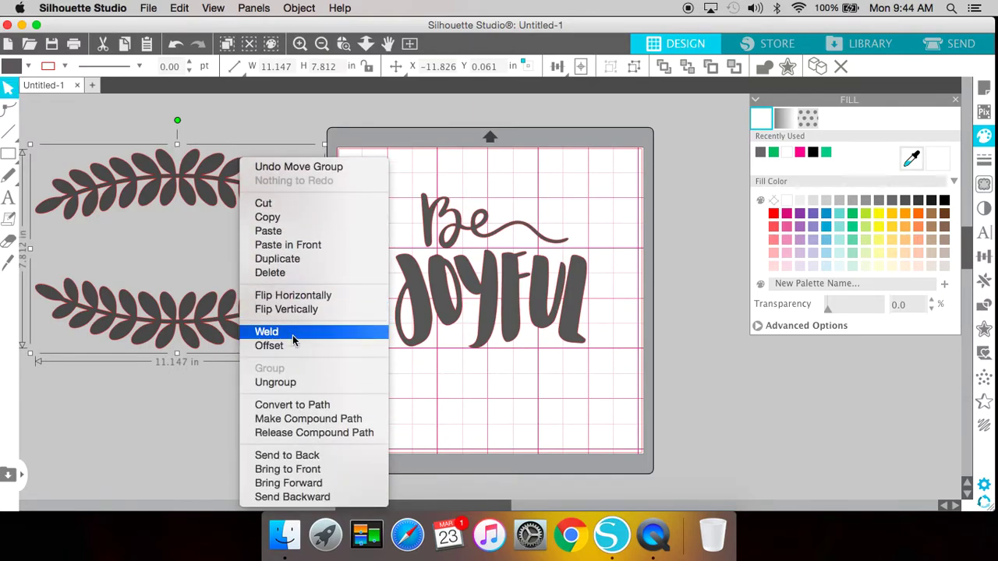
click(293, 383)
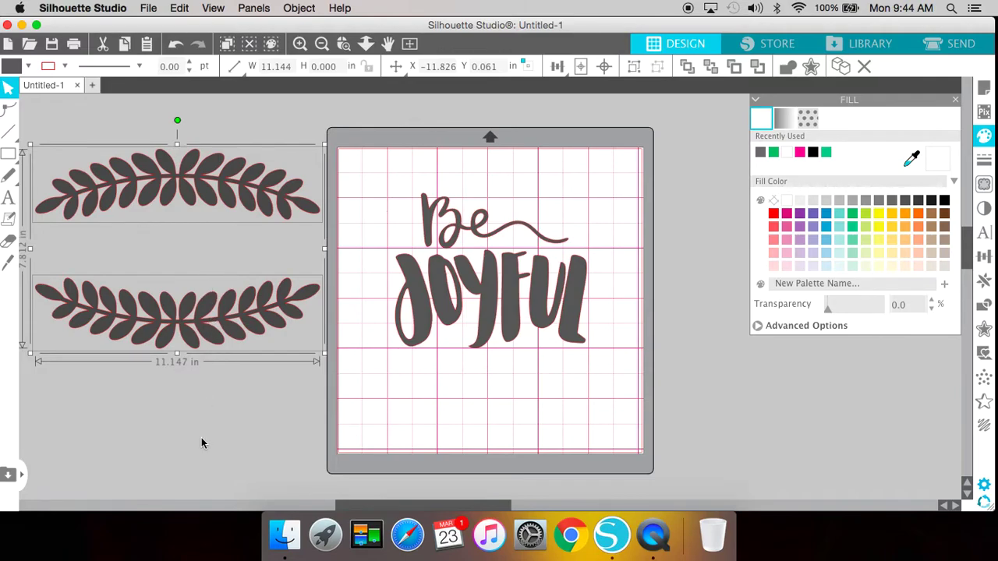
Shrink the bottom laurel branch to about 9.99 in wide and bring up the Rotate options.
click(210, 333)
click(210, 331)
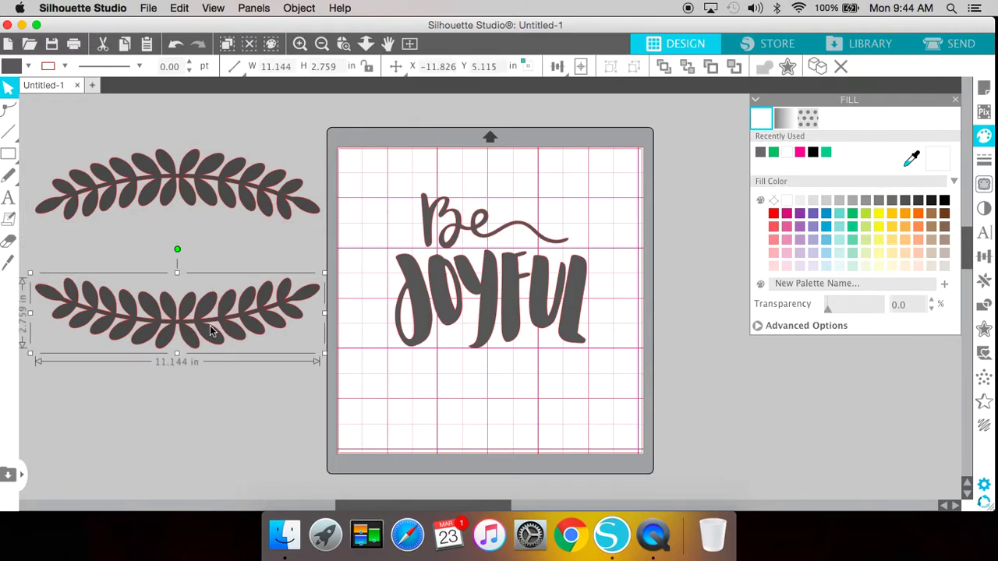
drag(210, 325, 250, 319)
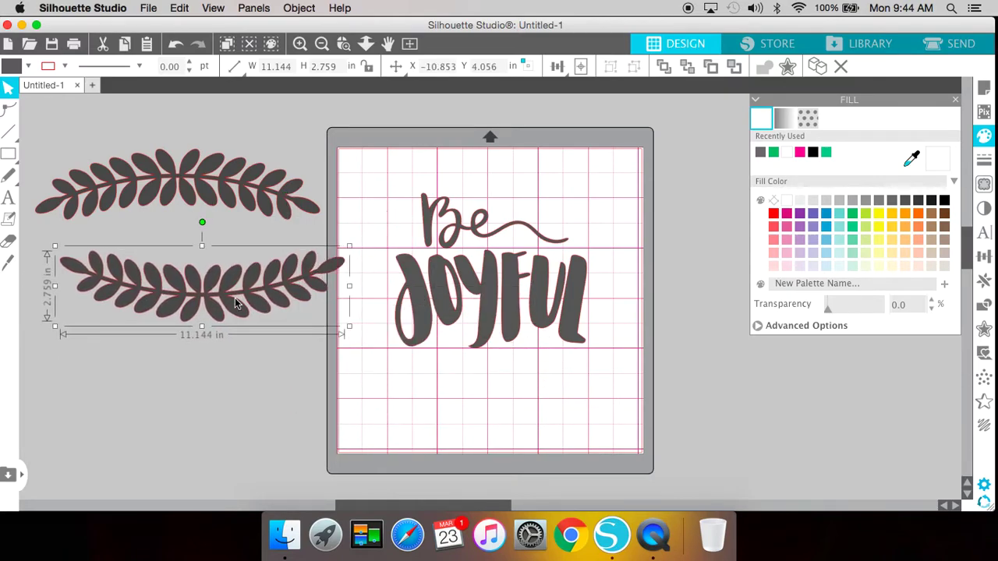
drag(348, 326, 316, 306)
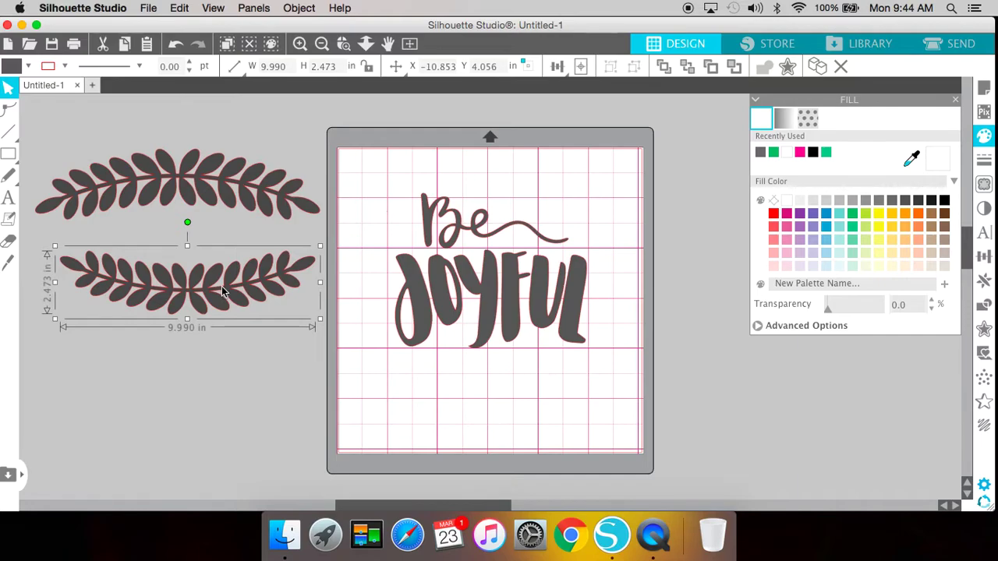
click(299, 8)
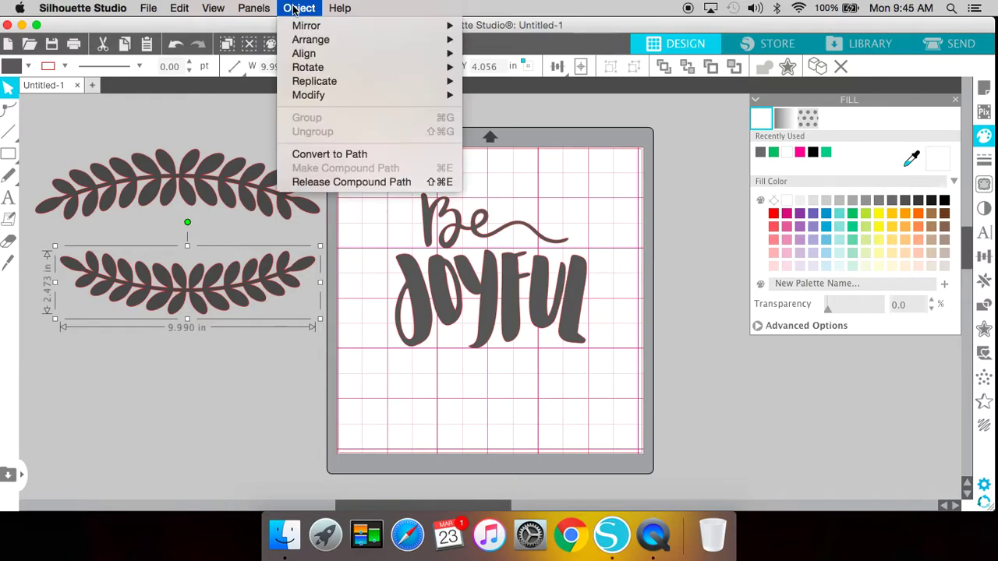
mouse_move(331, 49)
mouse_move(341, 73)
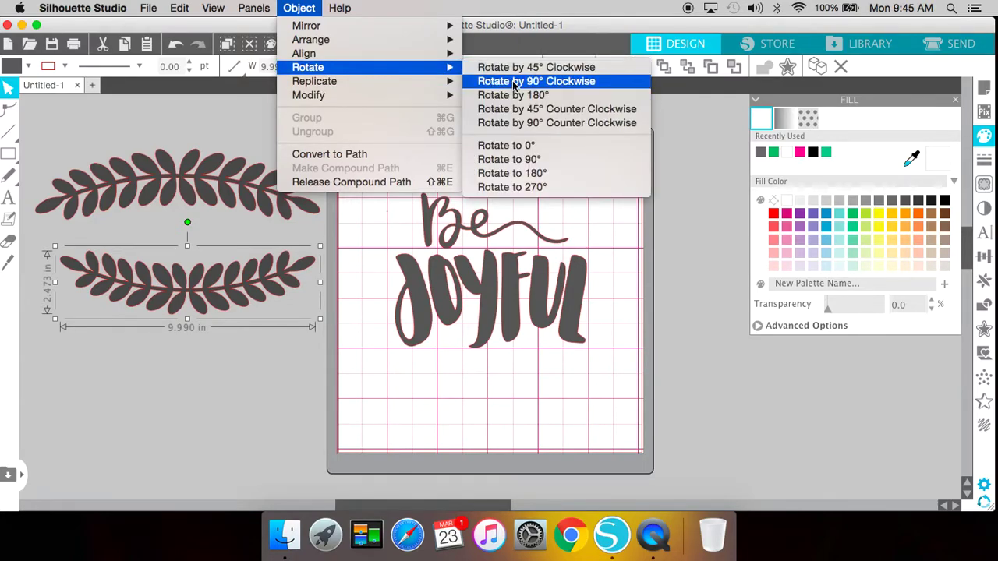
Rotate the branch 90° clockwise onto the mat's left edge and delete the horizontal branch.
click(513, 82)
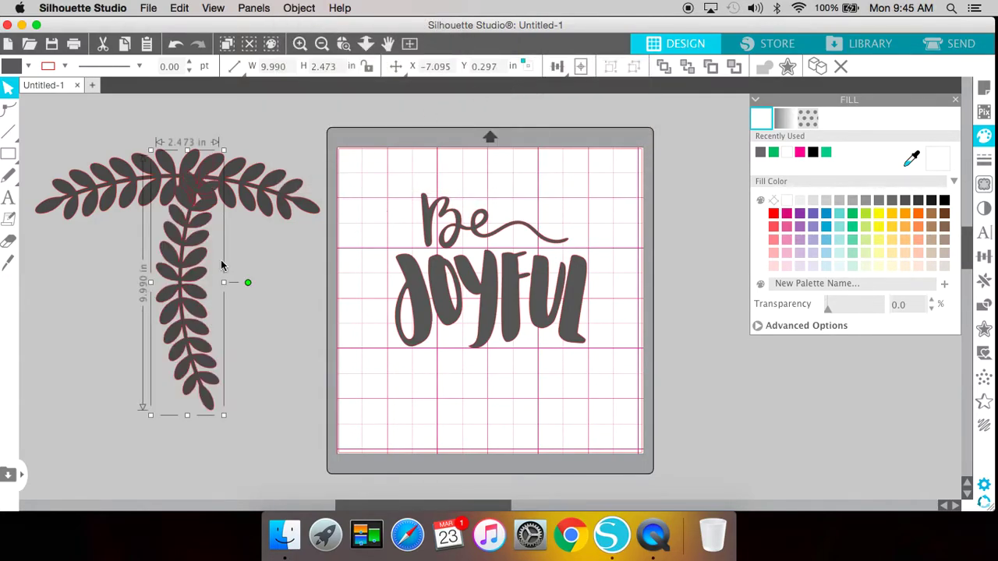
drag(189, 299, 359, 305)
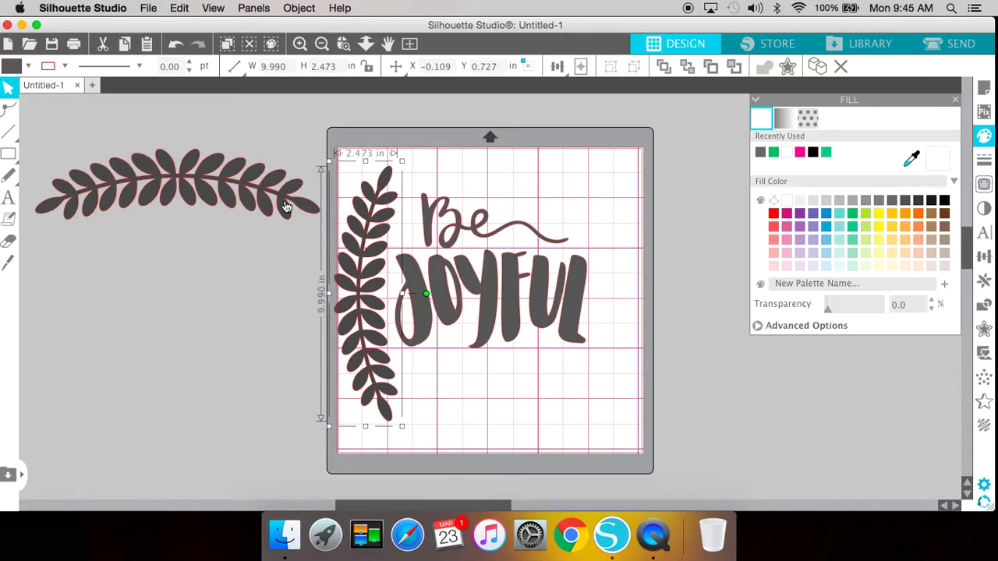
click(244, 193)
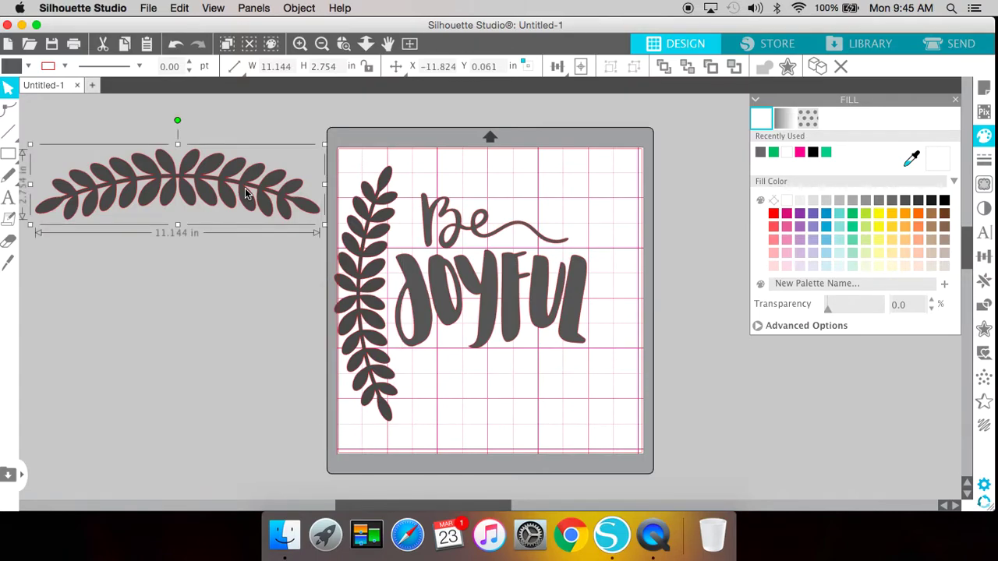
key(Delete)
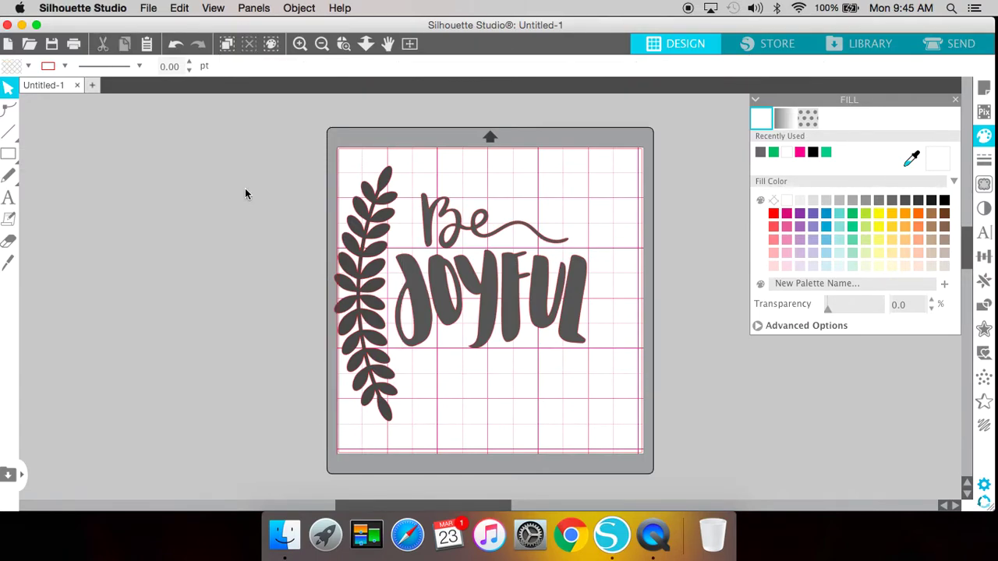
Resize the upright branch to 8.650 by 2.141 in and nudge it into place.
click(359, 261)
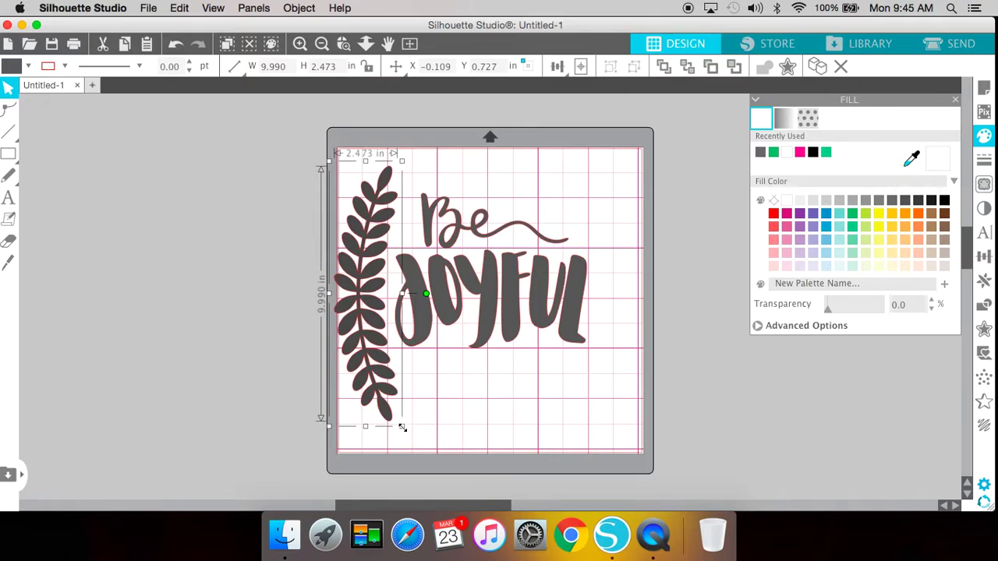
drag(402, 427, 379, 398)
drag(351, 315, 359, 326)
Scale the Be JOYFUL lettering down and shift it down and right.
click(453, 318)
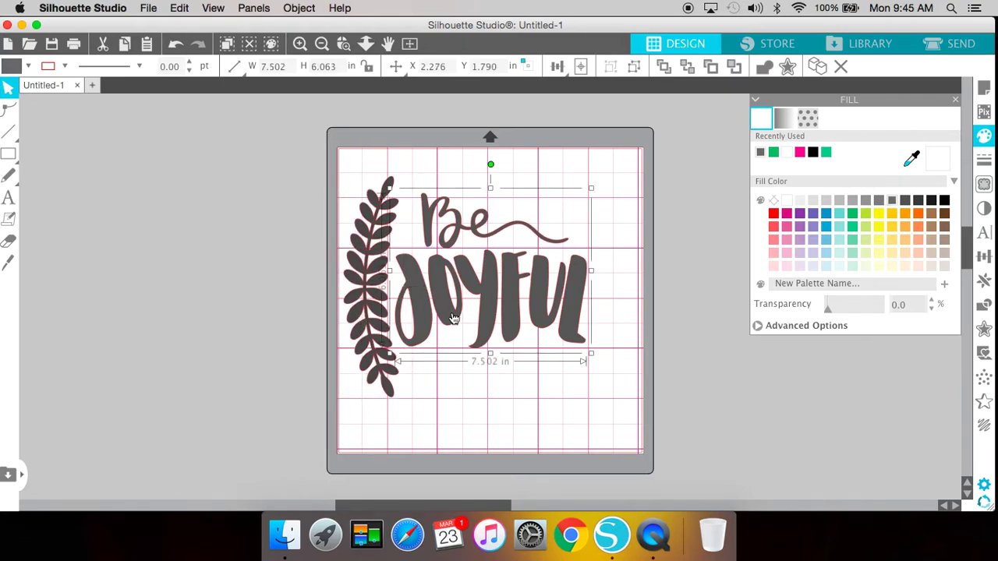
mouse_move(453, 318)
mouse_down()
mouse_move(570, 321)
mouse_move(464, 318)
mouse_up()
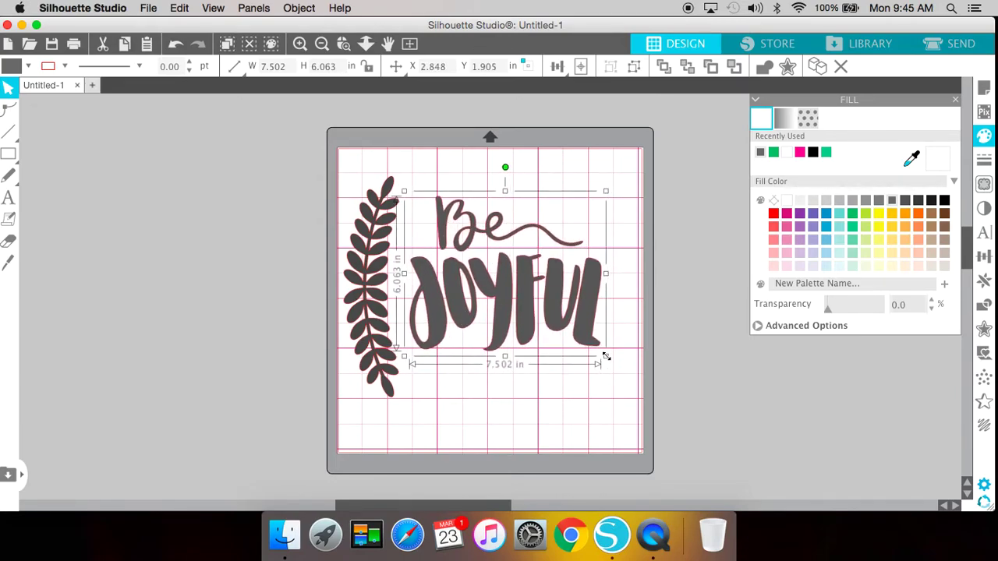
drag(608, 360, 567, 336)
drag(488, 290, 493, 309)
Shrink the leaf branch to about 7.613 in long, nudge it, and fill it green.
click(363, 280)
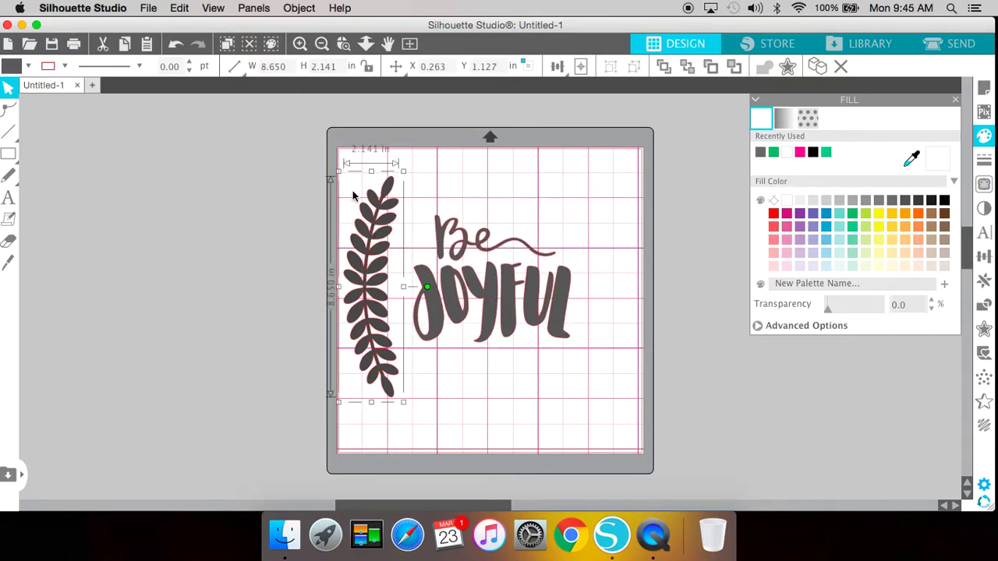
drag(338, 177, 353, 200)
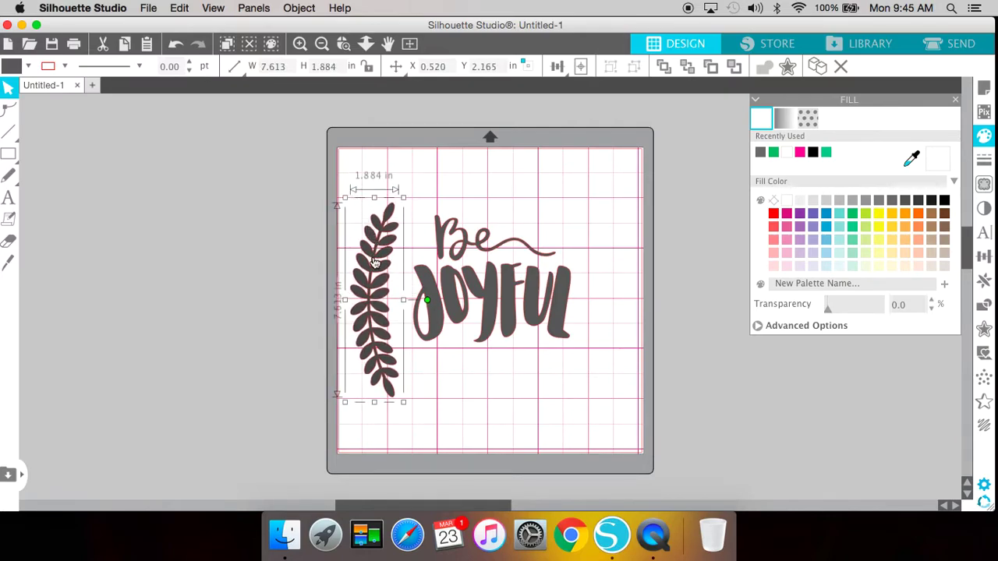
drag(374, 261, 380, 248)
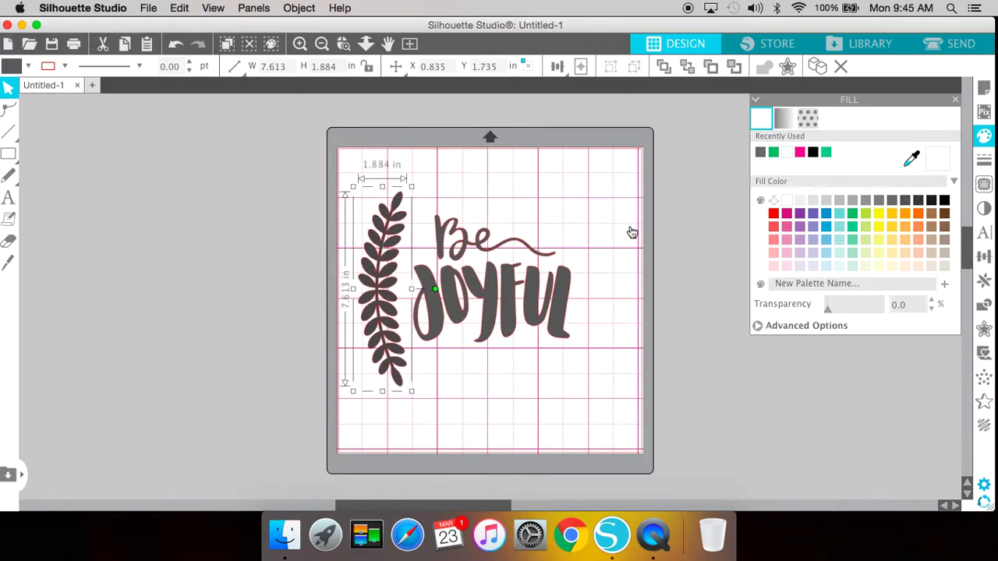
click(853, 219)
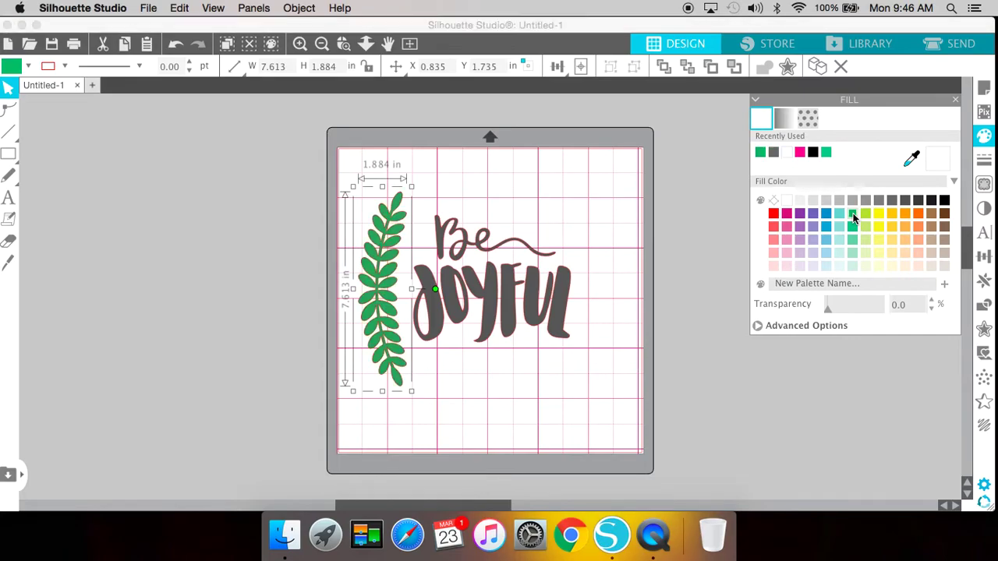
click(668, 328)
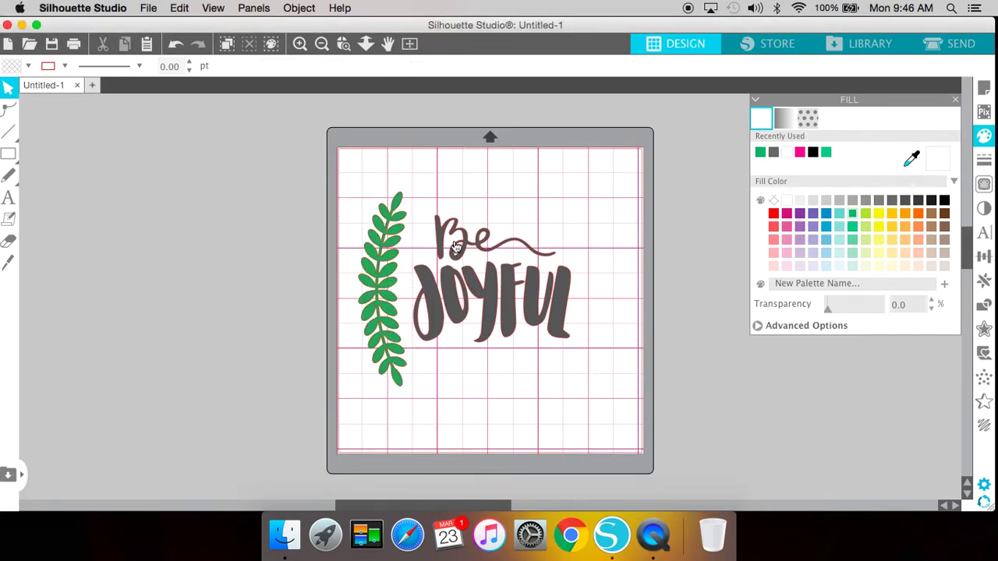
click(383, 258)
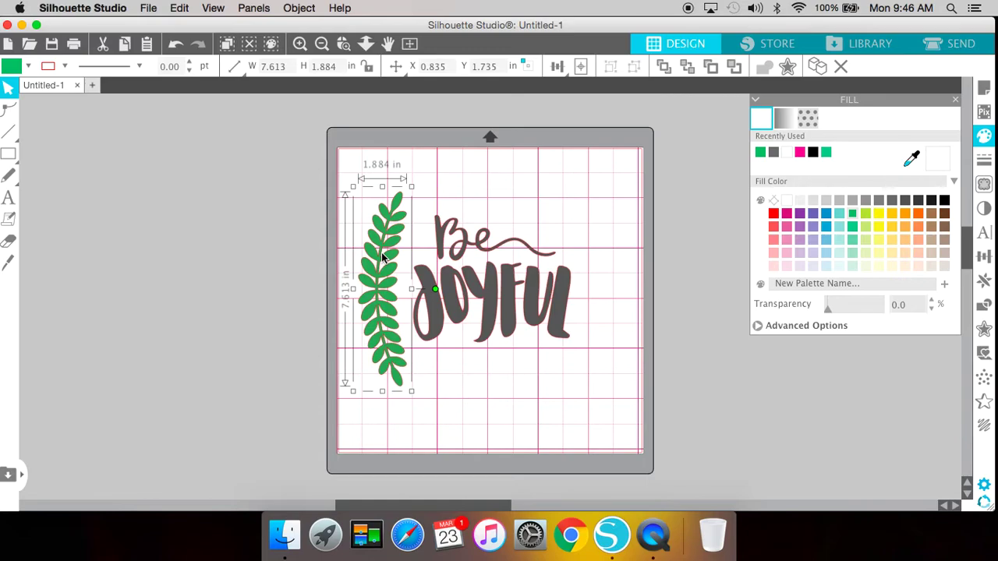
Copy and paste the green leaf branch, placing the copy right of JOYFUL.
right_click(383, 258)
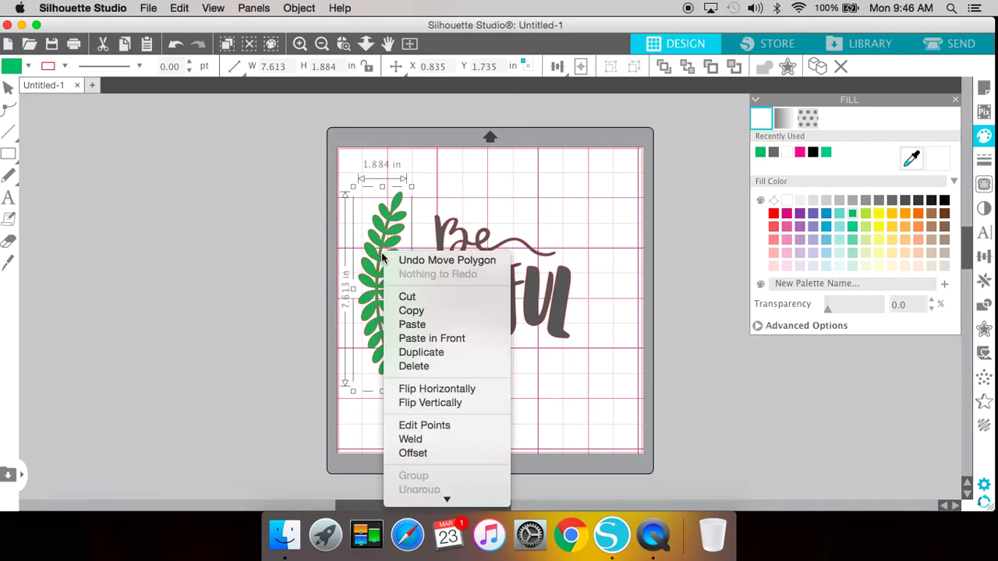
click(431, 311)
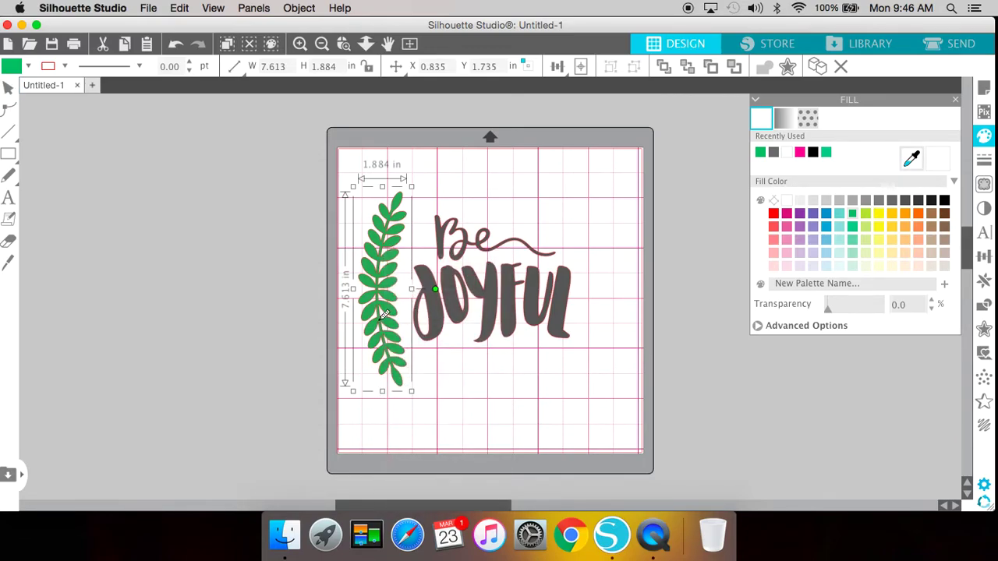
key(super+v)
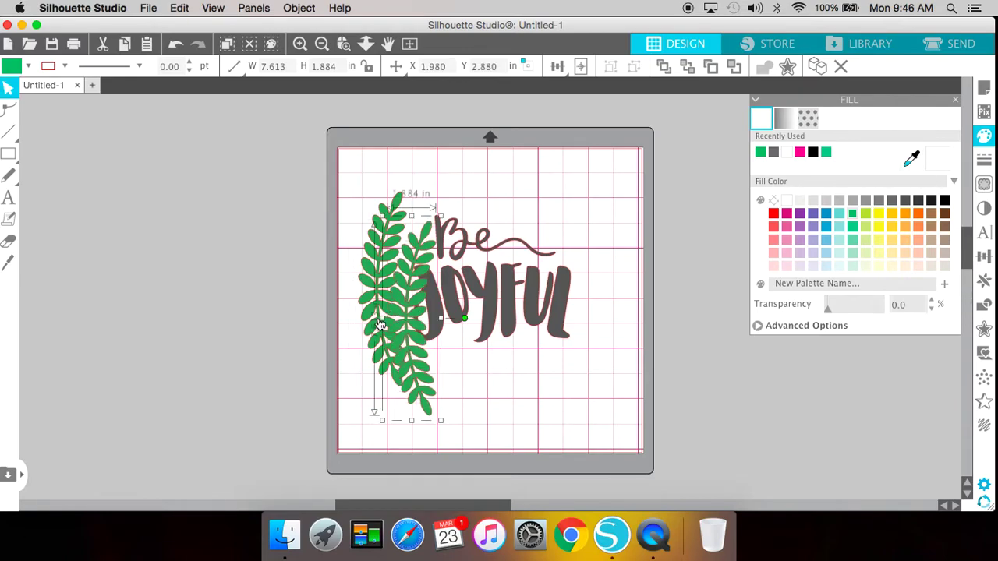
drag(403, 302, 598, 276)
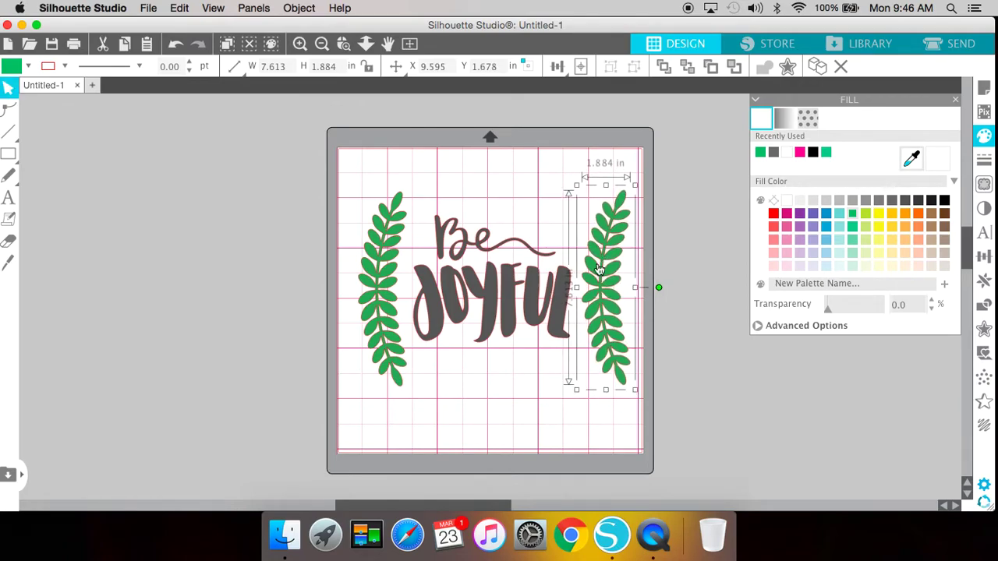
Flip the copied branch upside down.
click(299, 10)
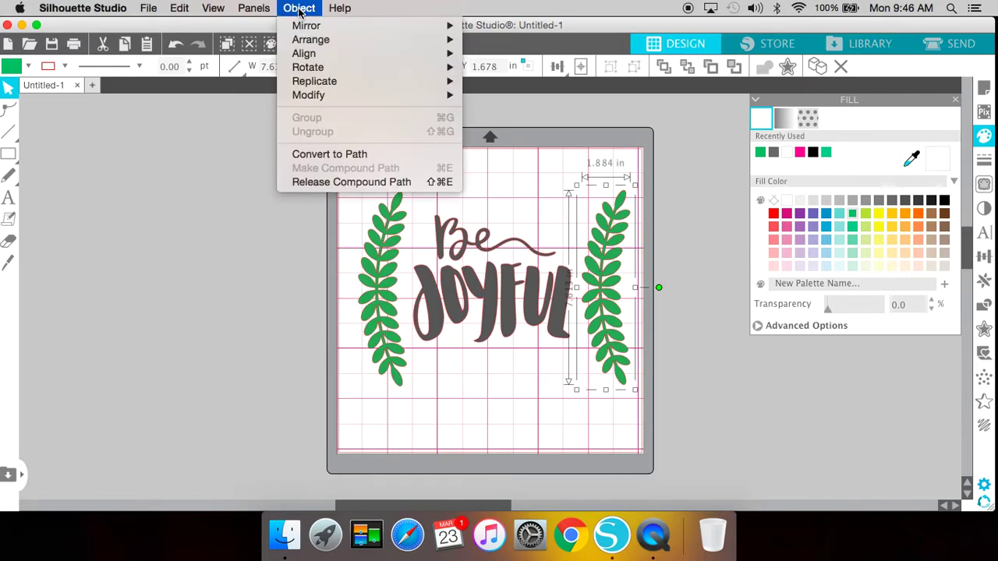
mouse_move(312, 28)
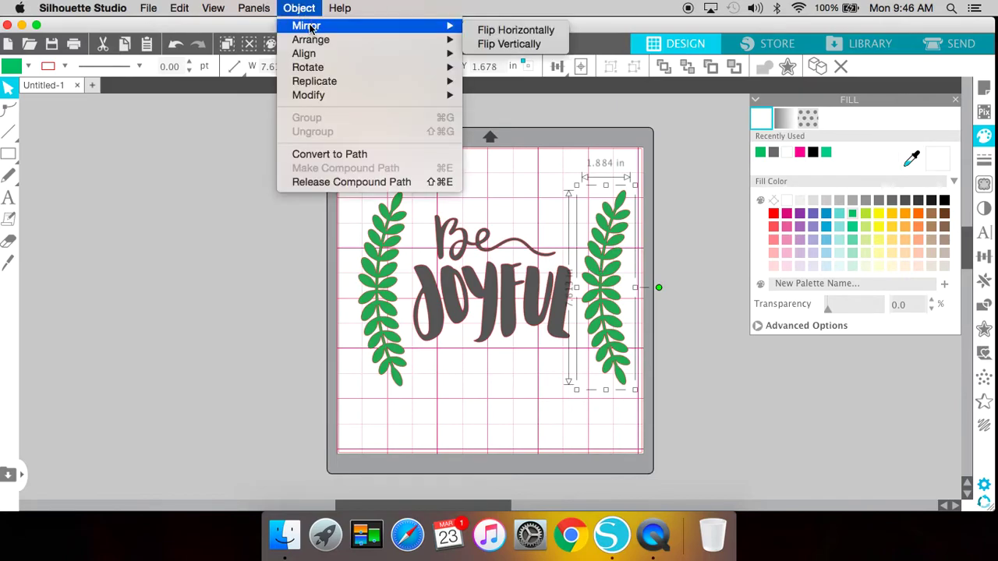
click(508, 44)
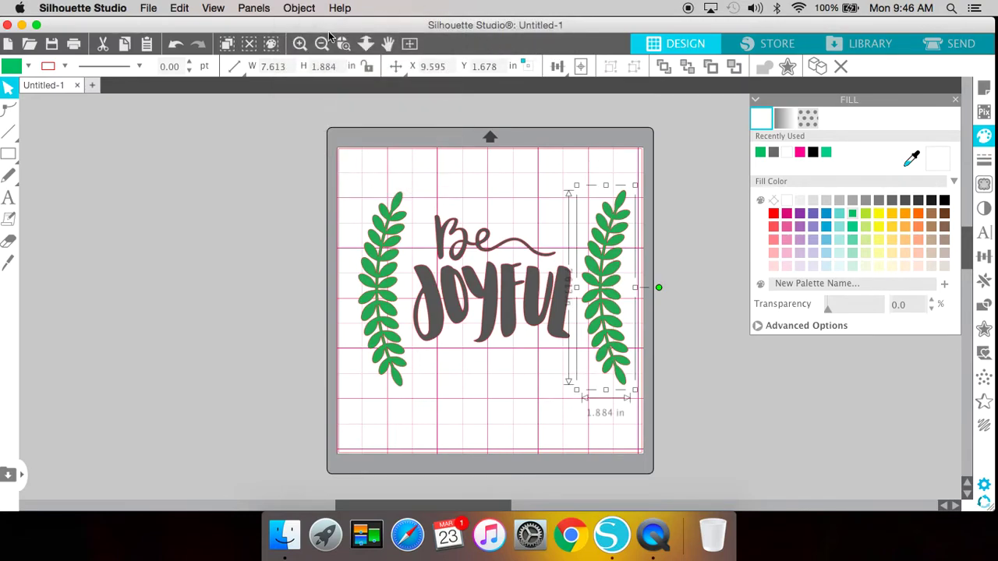
Mirror the right branch horizontally until it faces inward toward the lettering.
click(298, 8)
mouse_move(308, 26)
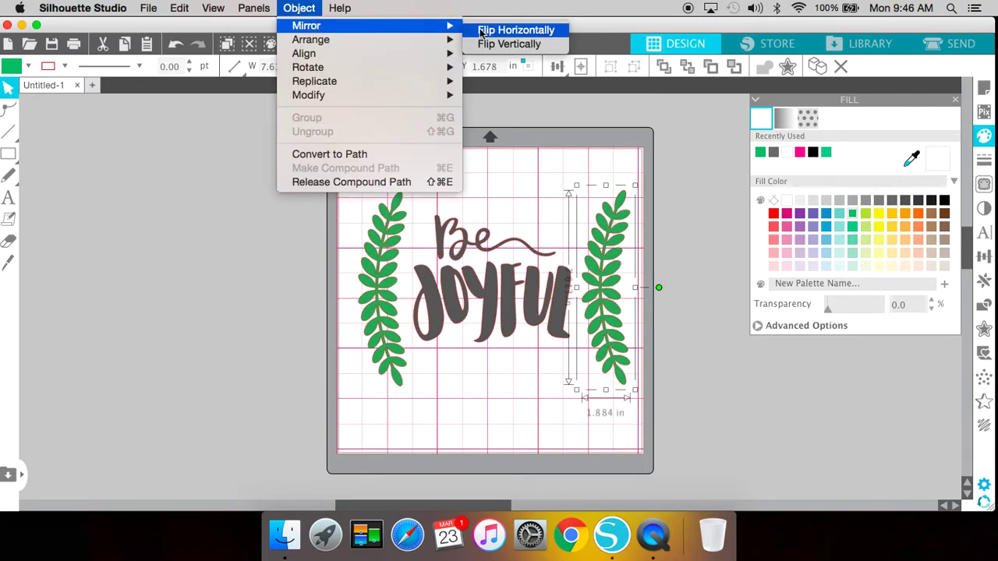
mouse_move(440, 45)
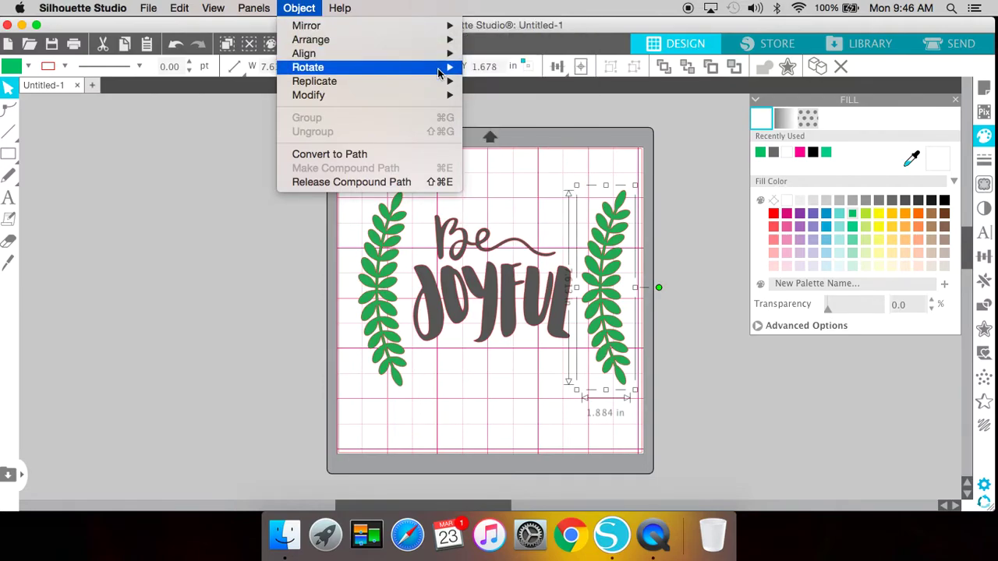
mouse_move(439, 70)
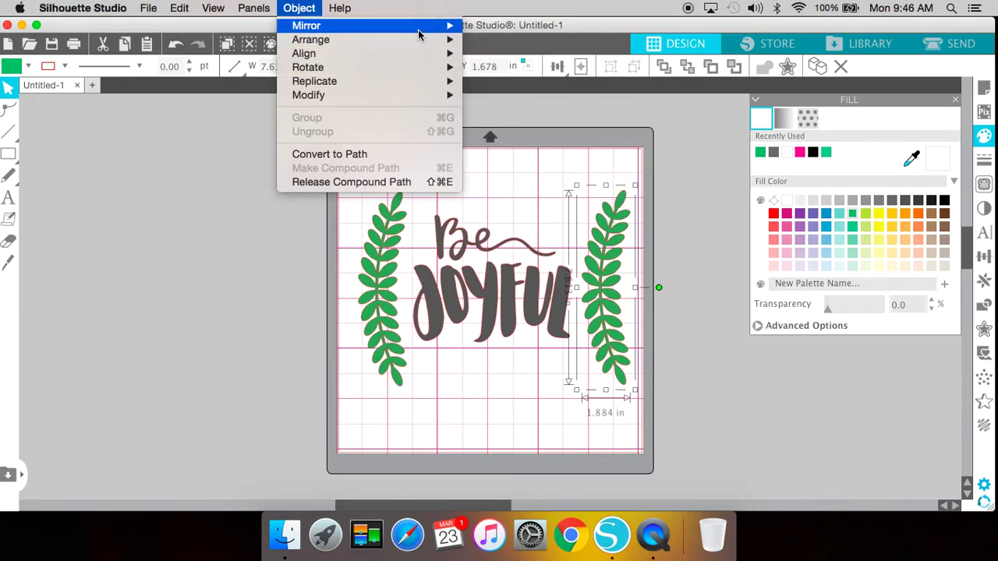
mouse_move(419, 29)
click(507, 32)
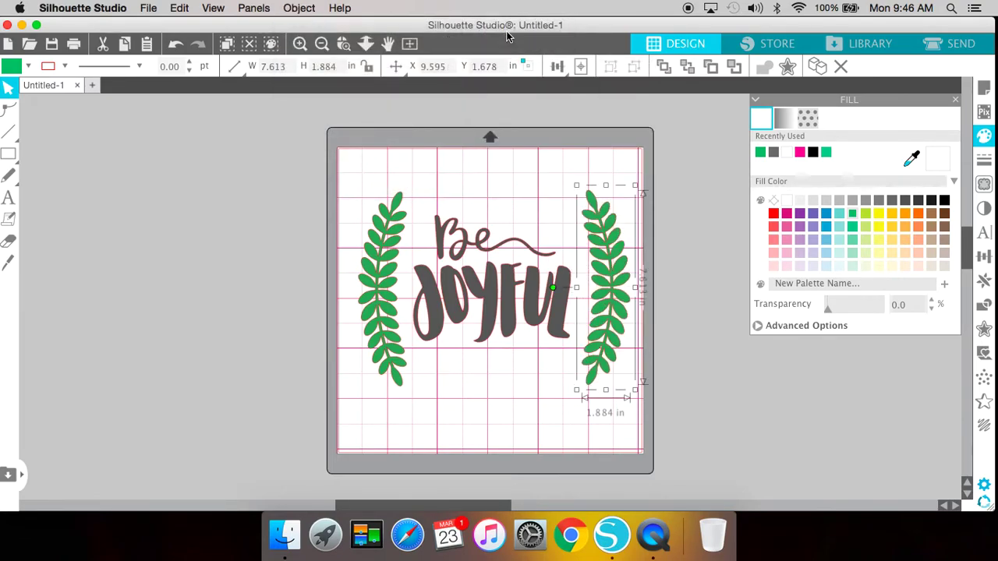
click(297, 11)
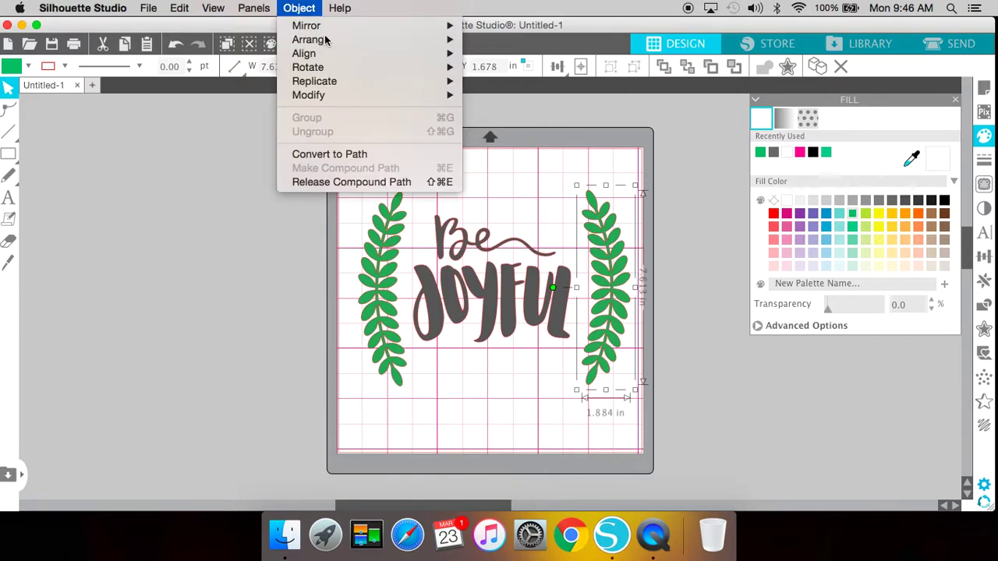
mouse_move(338, 28)
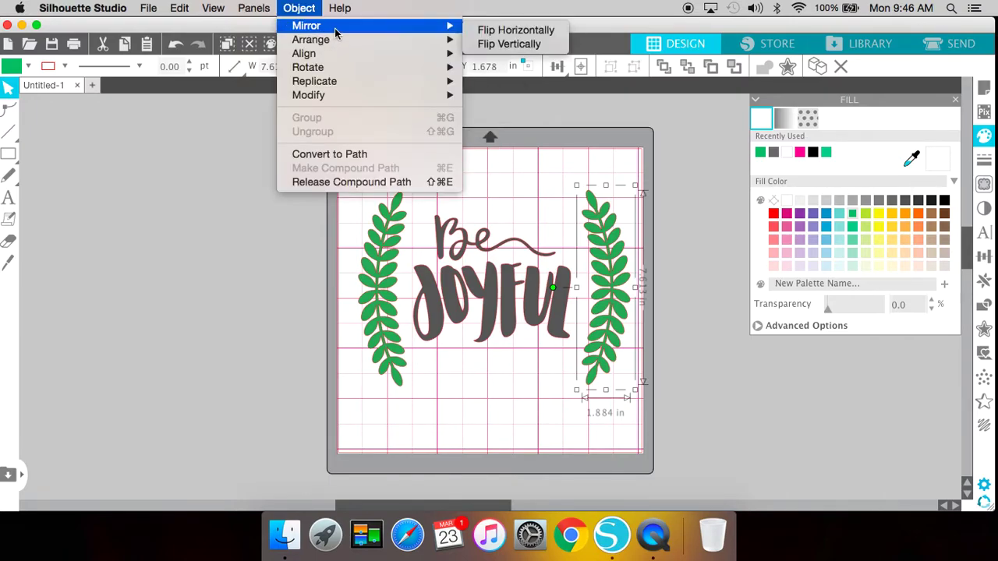
click(489, 30)
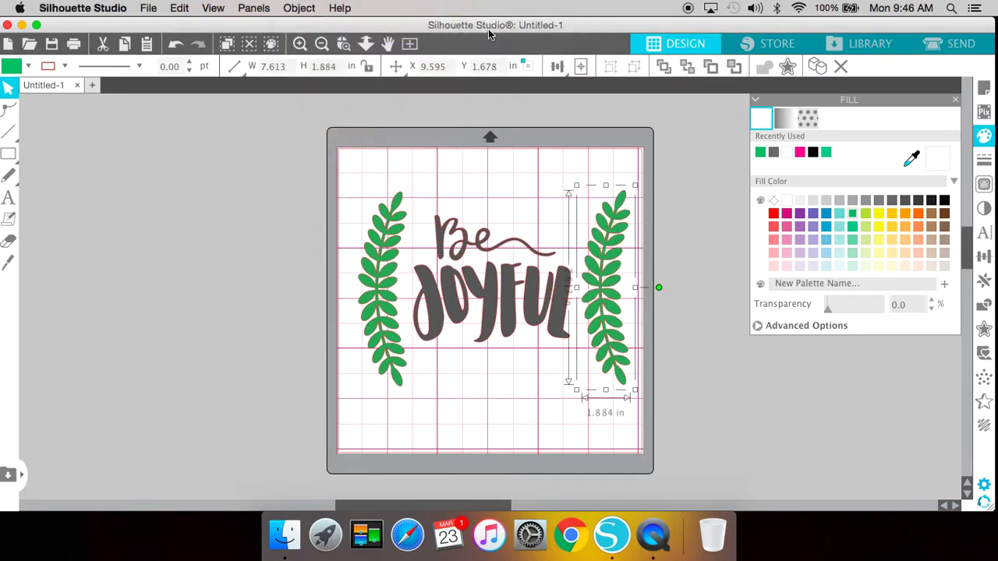
click(301, 9)
mouse_move(305, 27)
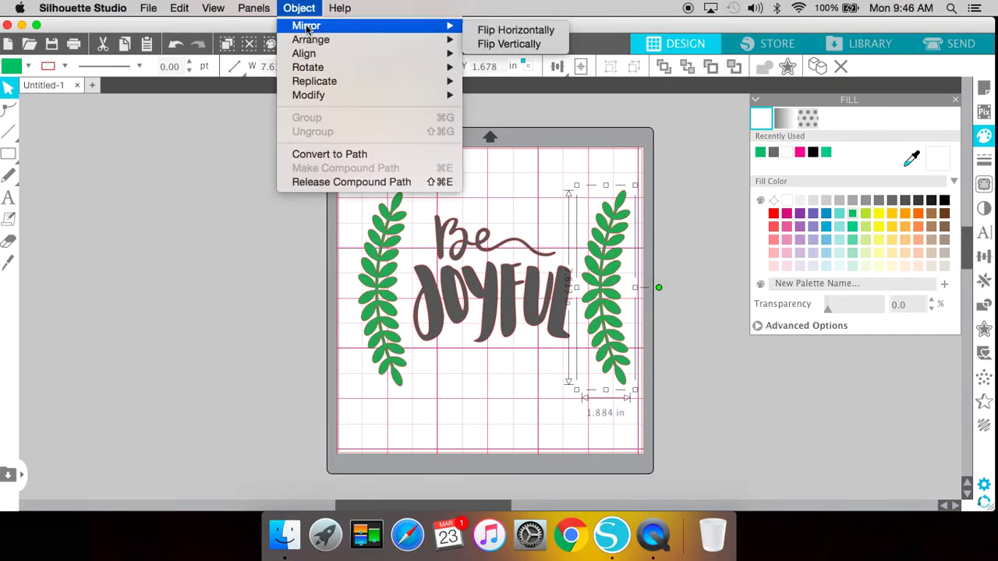
click(524, 32)
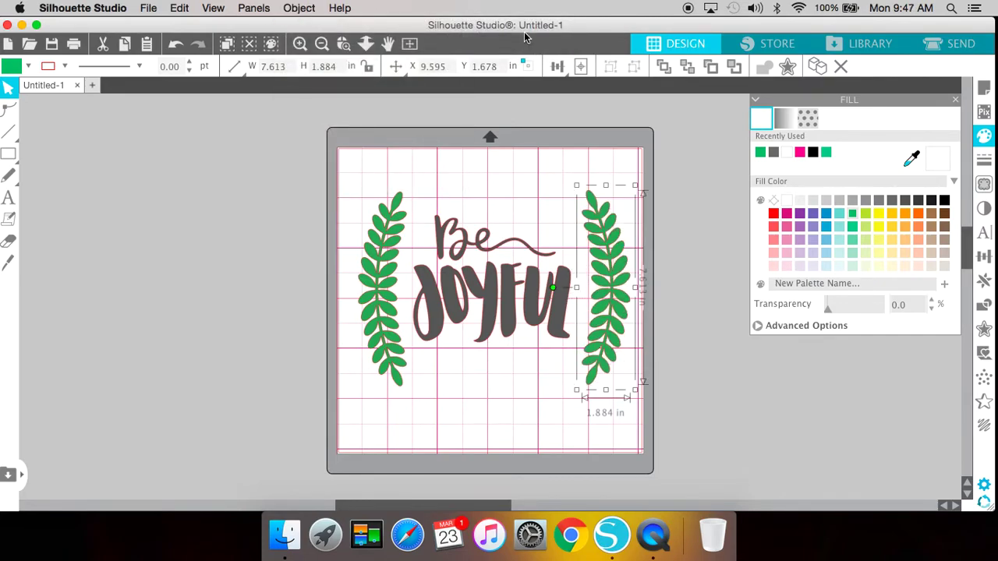
Nudge both leaf branches and the lettering to even the spacing, then select all three.
click(699, 247)
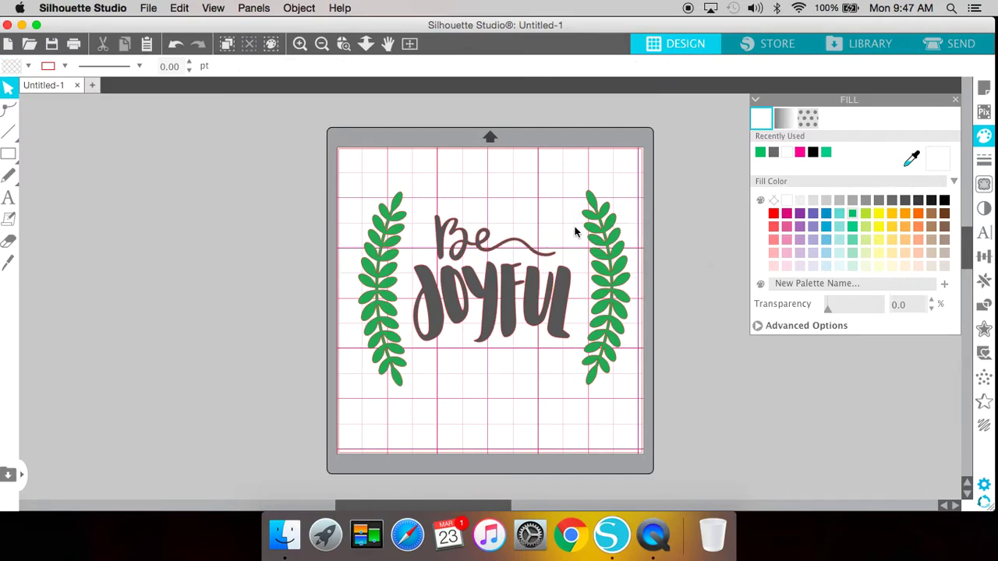
mouse_move(600, 273)
mouse_down()
mouse_move(586, 270)
mouse_move(598, 273)
mouse_up()
click(598, 273)
drag(383, 277, 374, 278)
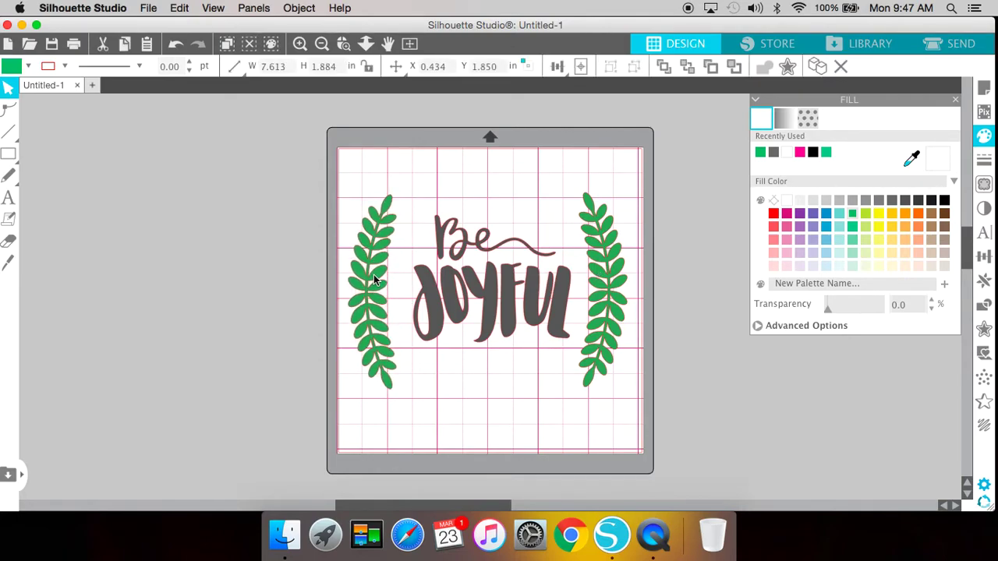
click(373, 274)
drag(487, 281, 487, 288)
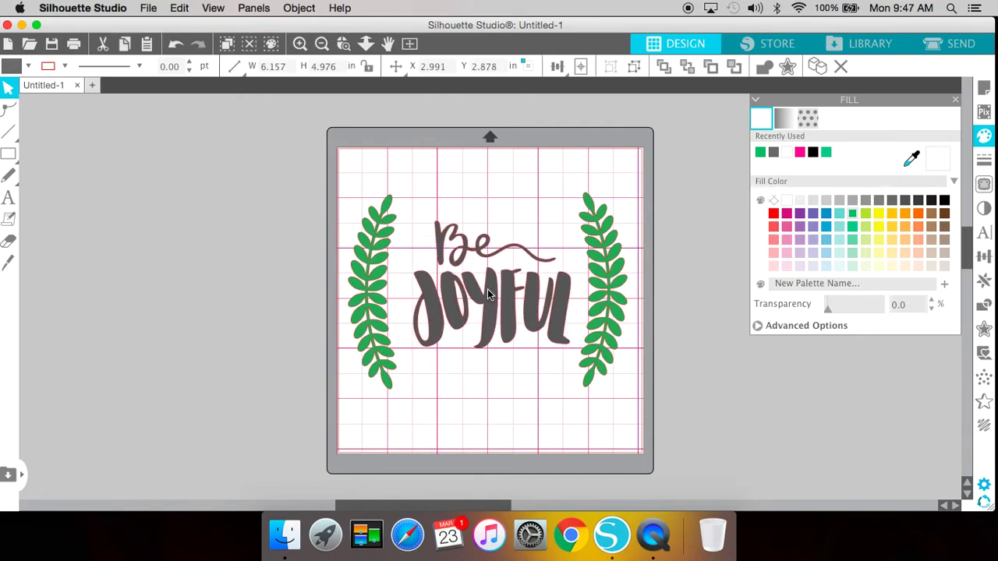
click(487, 288)
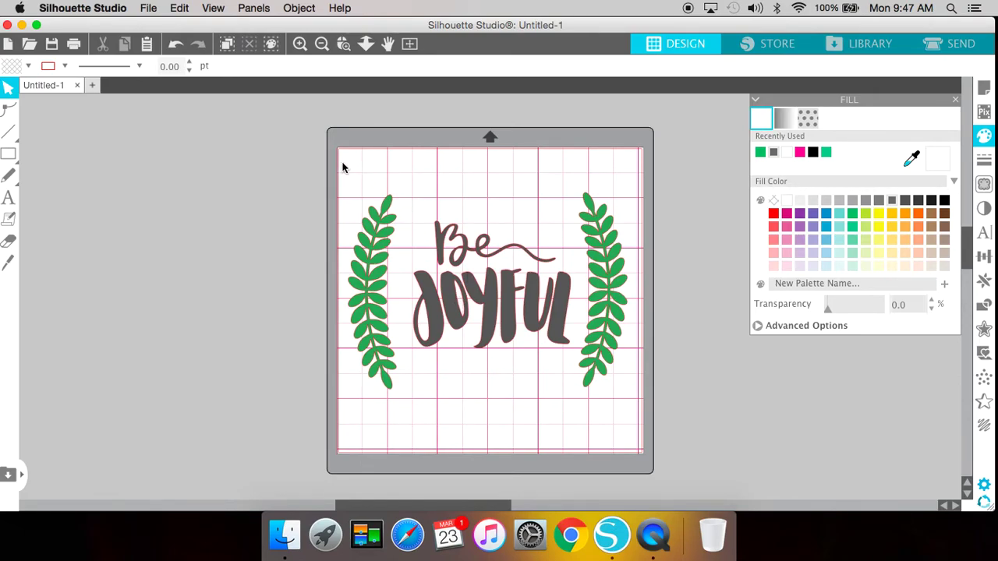
drag(344, 166, 635, 314)
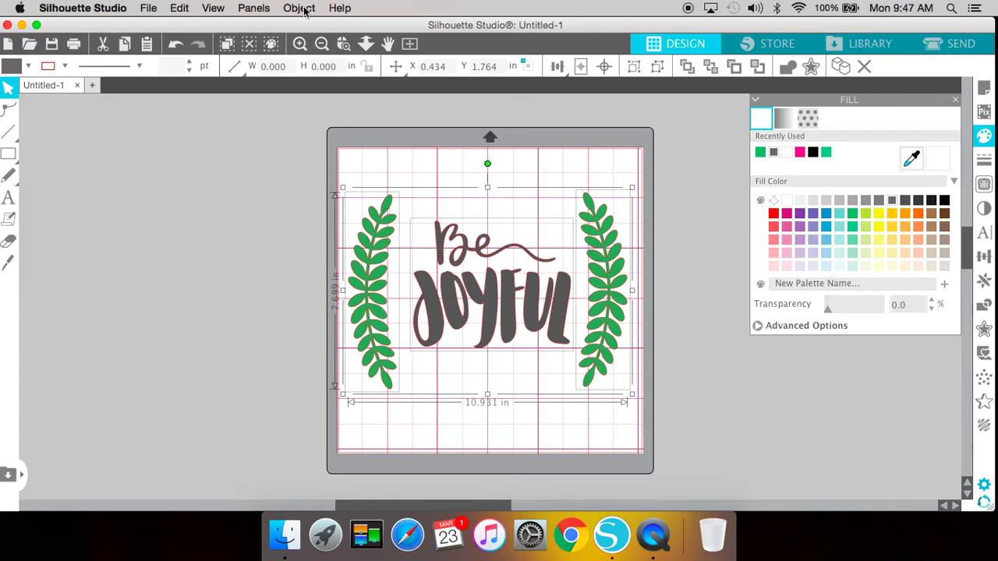
Group the lettering and both leaf branches into one design.
right_click(419, 210)
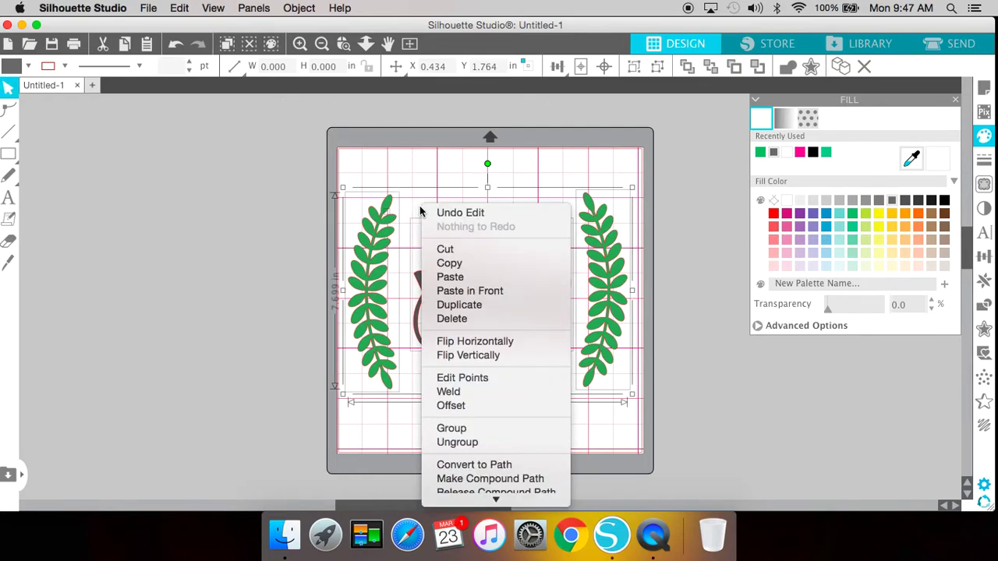
click(483, 429)
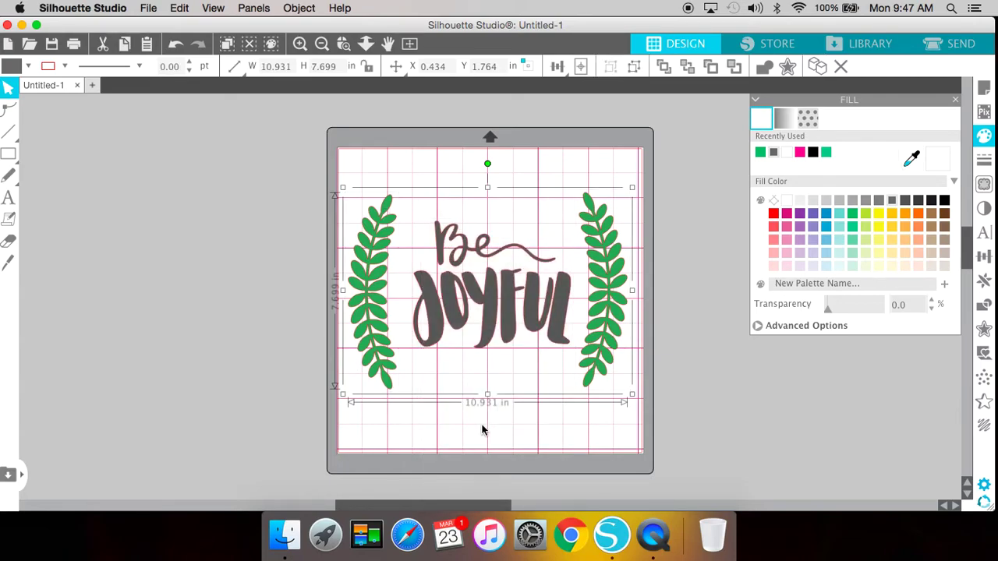
click(482, 429)
Scale the group to 9.790 by 6.895 in and recentre it on the mat.
drag(526, 338, 538, 300)
click(538, 299)
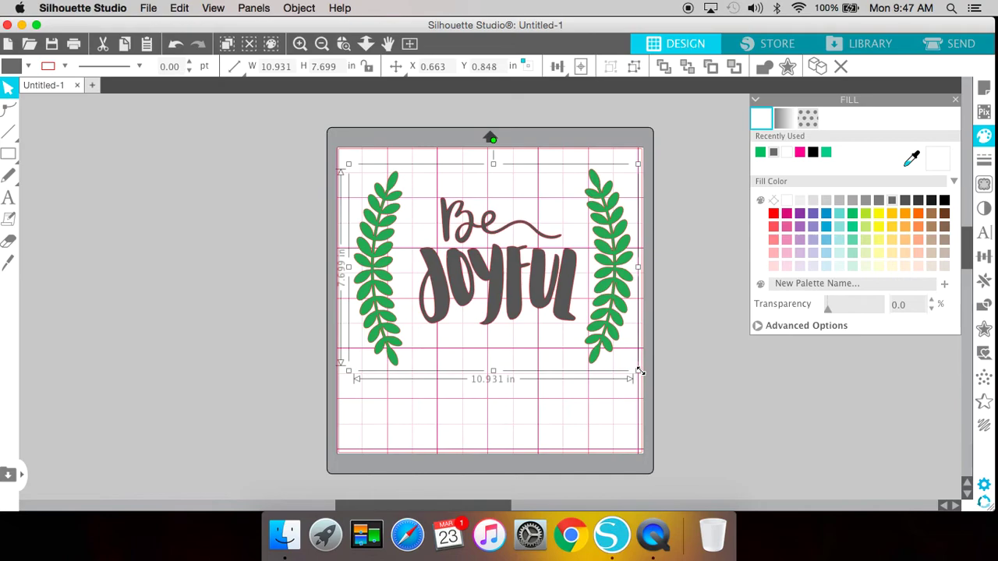
drag(699, 427, 573, 377)
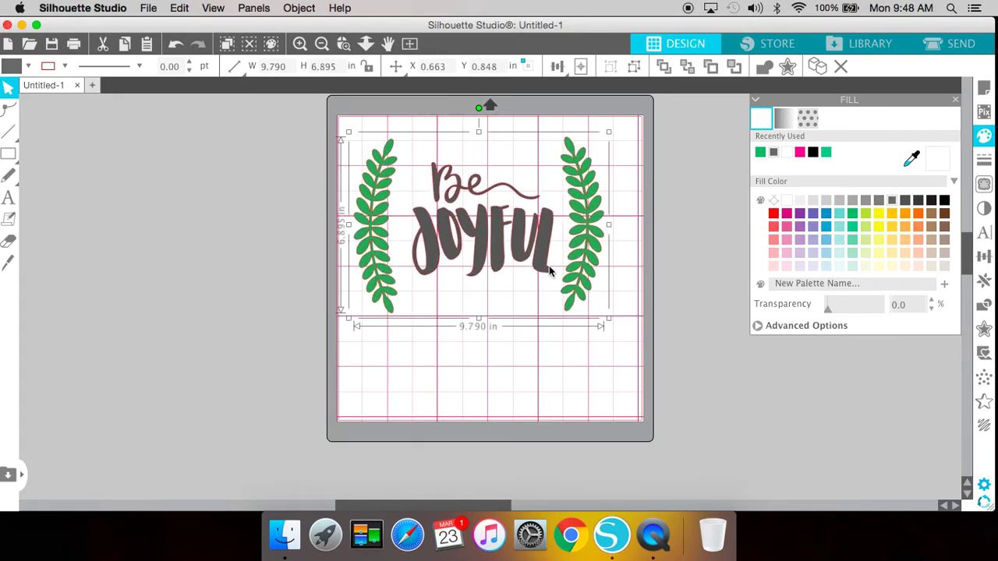
drag(541, 268, 551, 286)
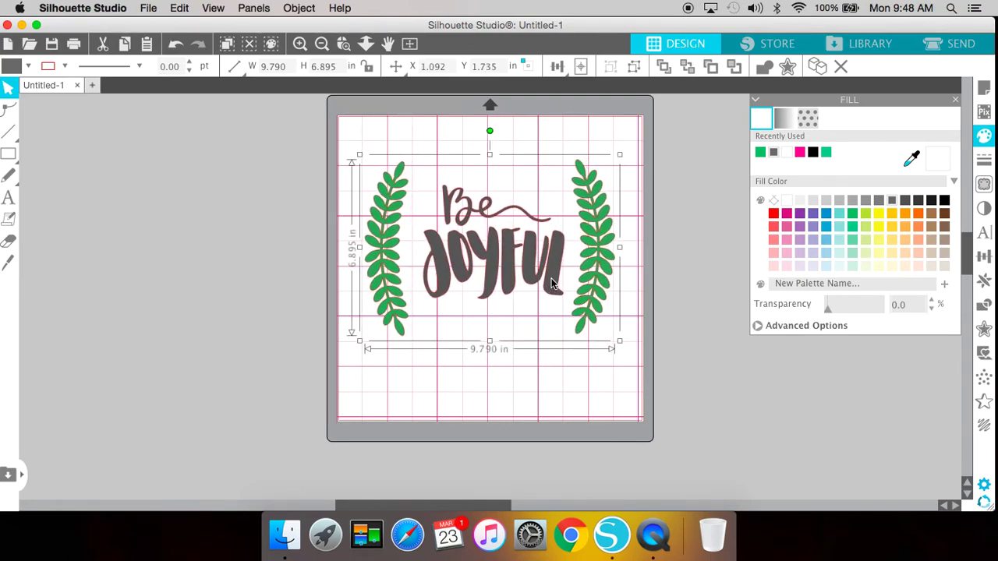
Ungroup the design so the lettering and leaf branches become separate pieces.
right_click(551, 285)
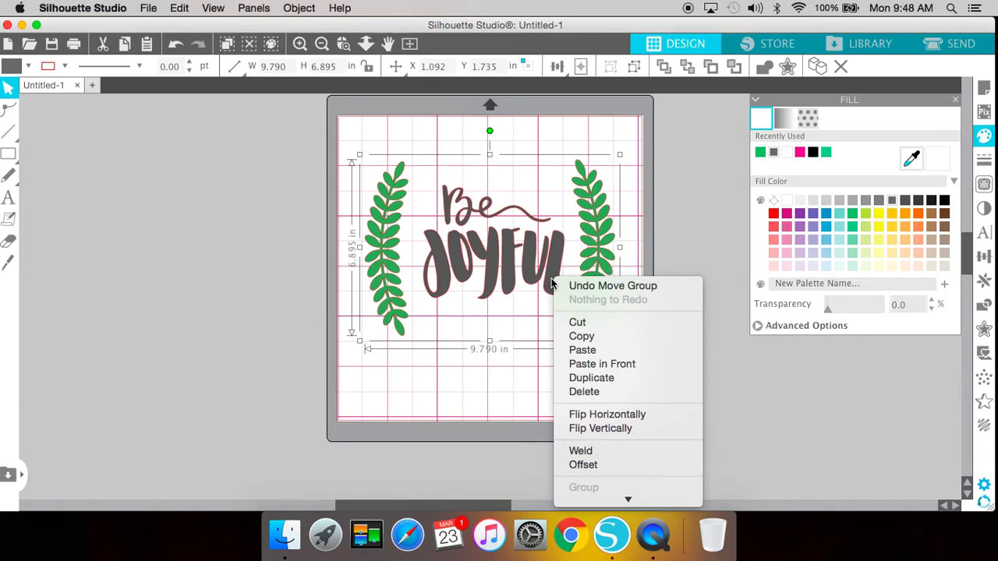
scroll(563, 335, down, 3)
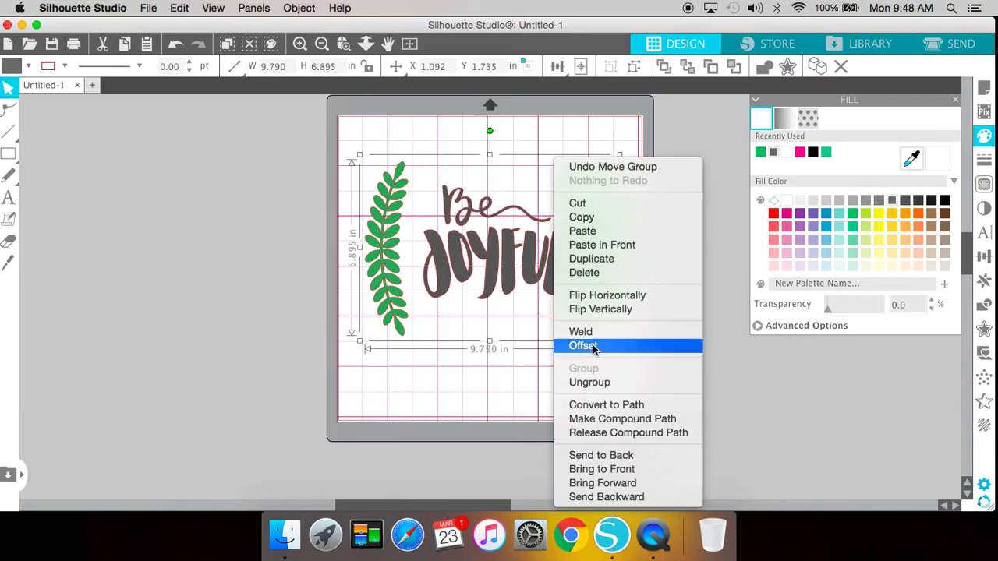
click(590, 383)
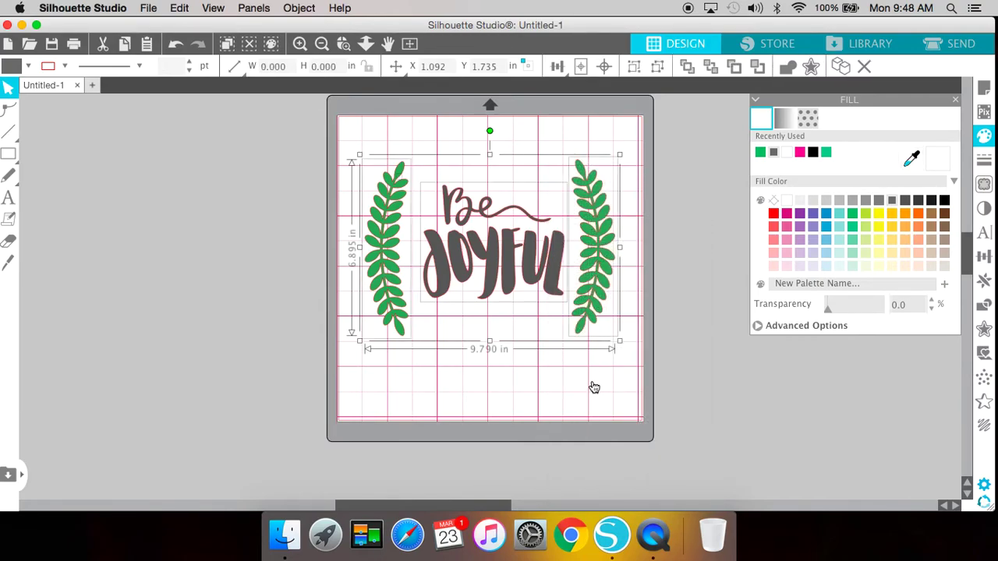
click(594, 387)
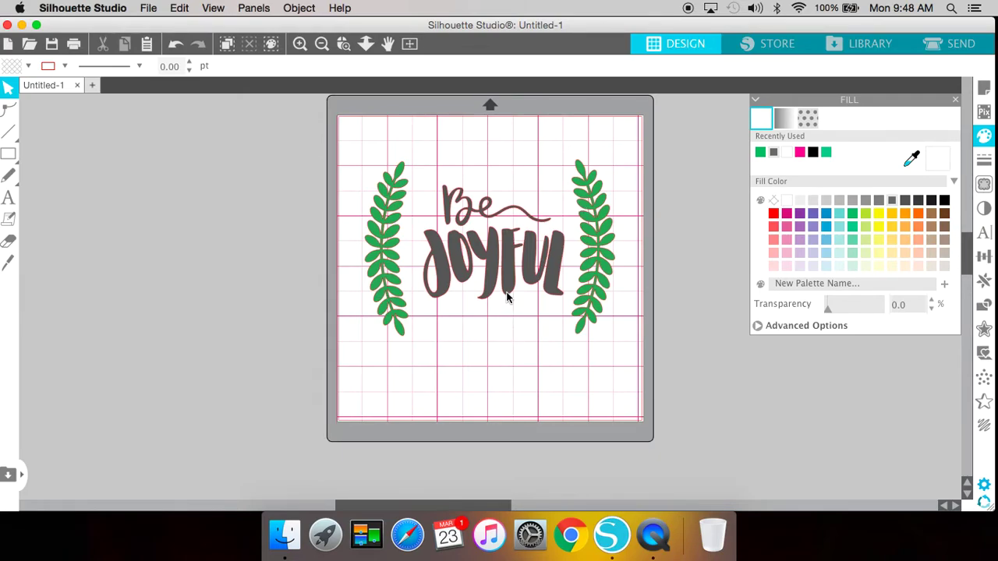
Move the Be JOYFUL lettering off the mat and show the leaves' Vinyl, Matte cut settings.
drag(499, 264, 207, 190)
click(207, 191)
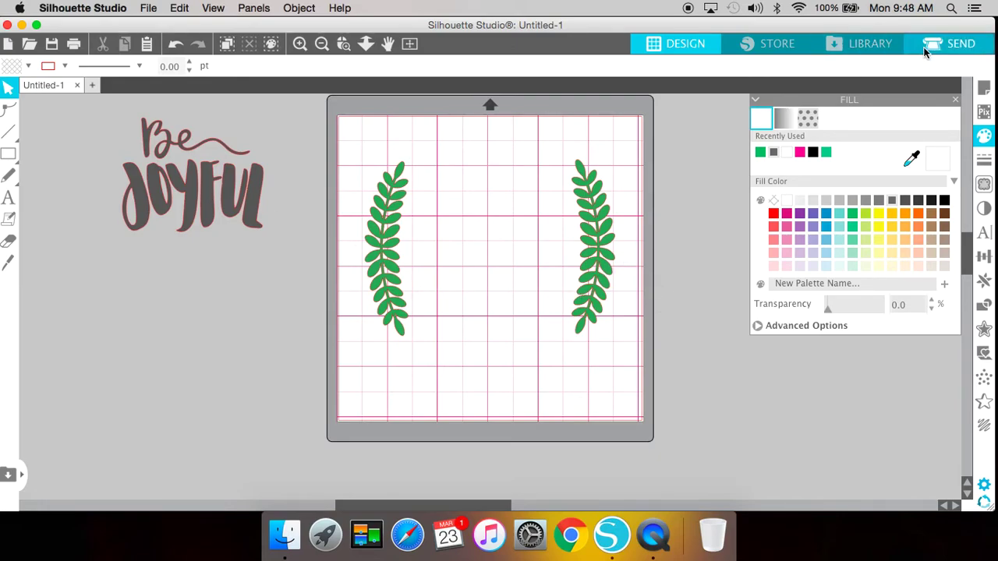
click(950, 46)
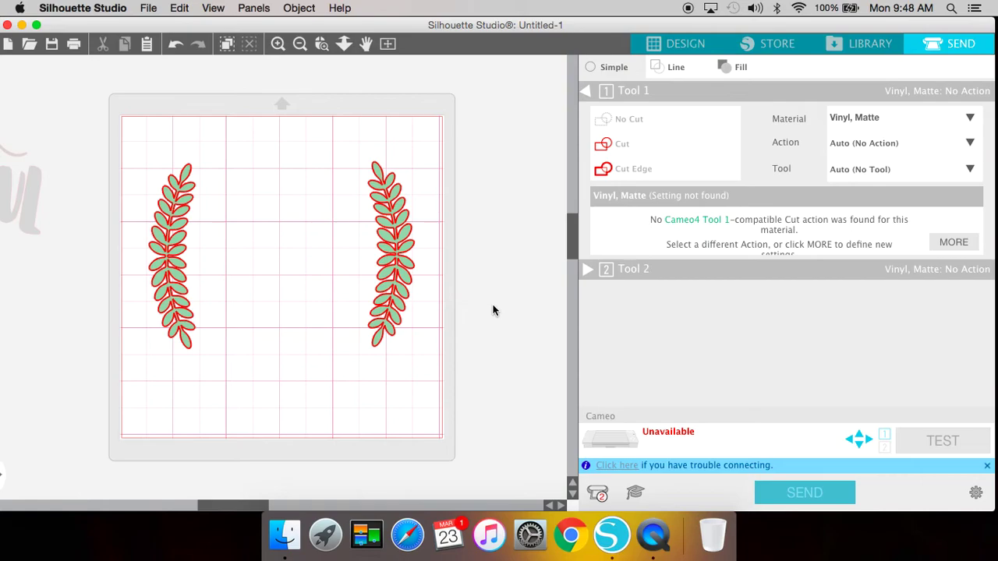
Back in design view, group the two leaf branches together.
click(671, 45)
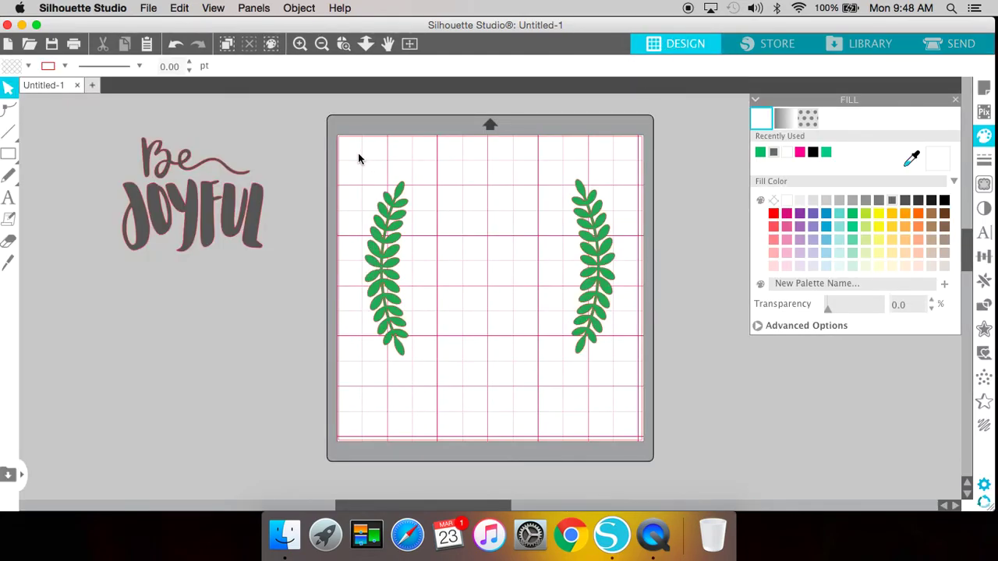
drag(358, 159, 625, 365)
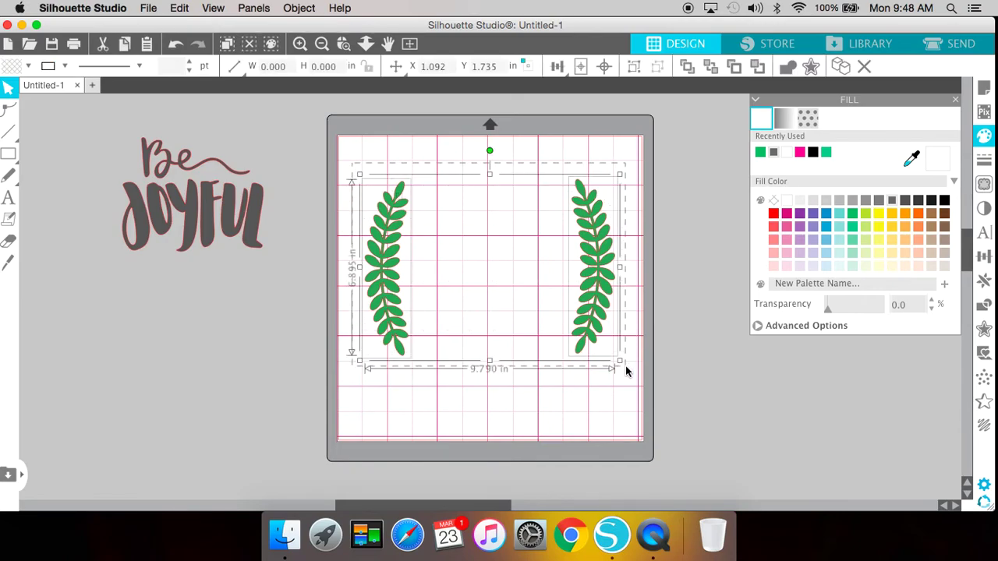
right_click(606, 327)
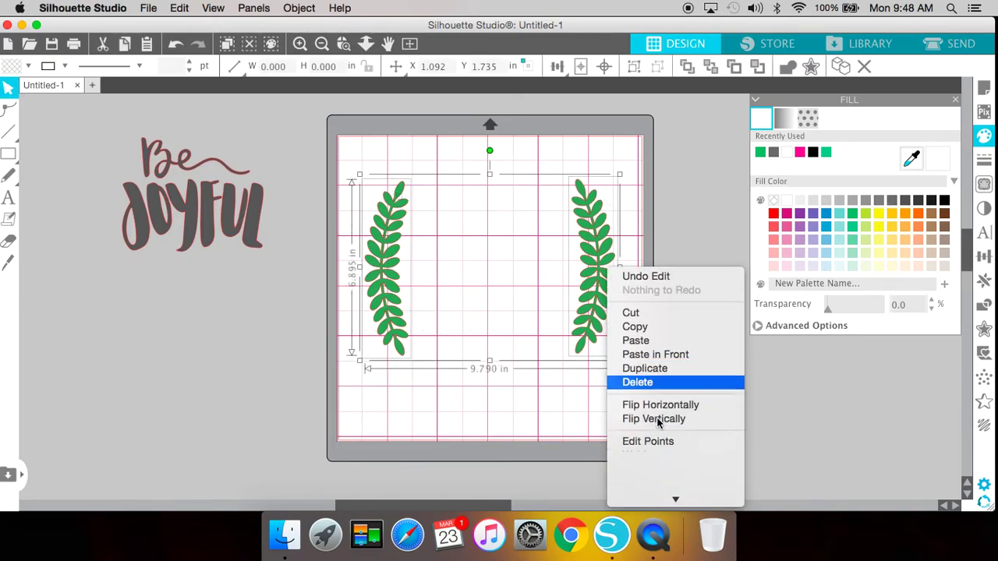
click(658, 394)
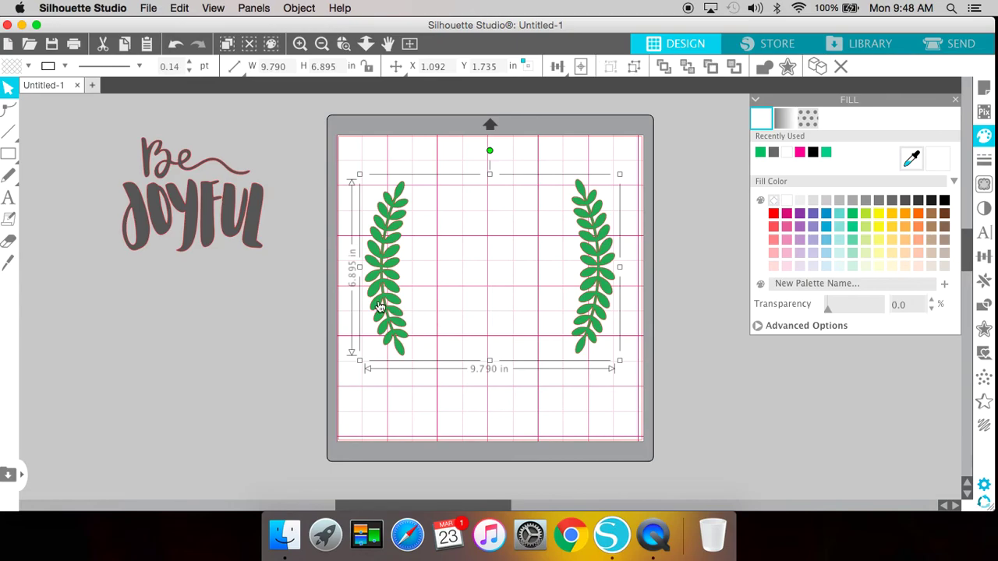
Rearrange the mat so the grouped leaf branches flank the Be JOYFUL lettering.
drag(379, 306, 16, 386)
drag(171, 195, 461, 223)
click(461, 223)
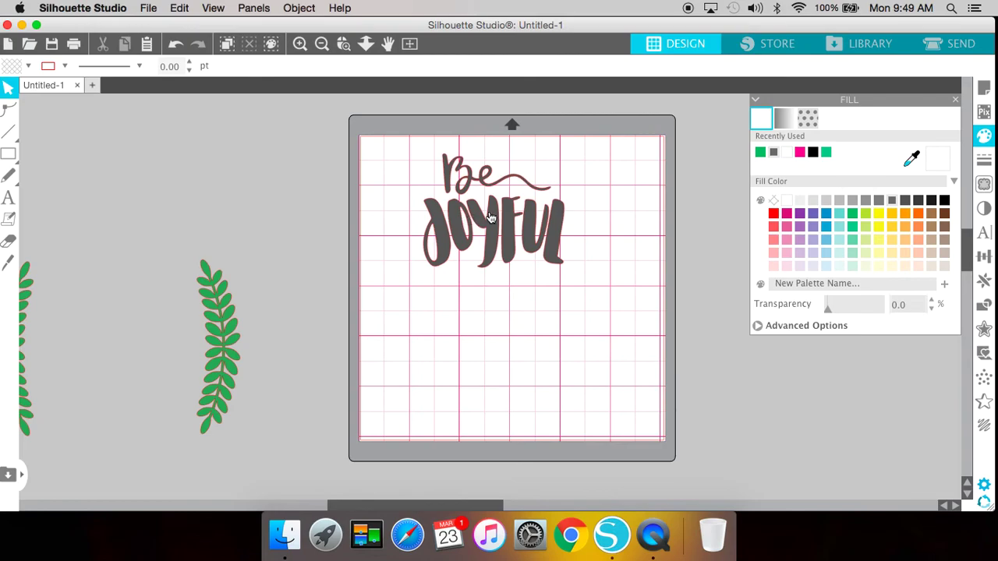
drag(460, 223, 503, 282)
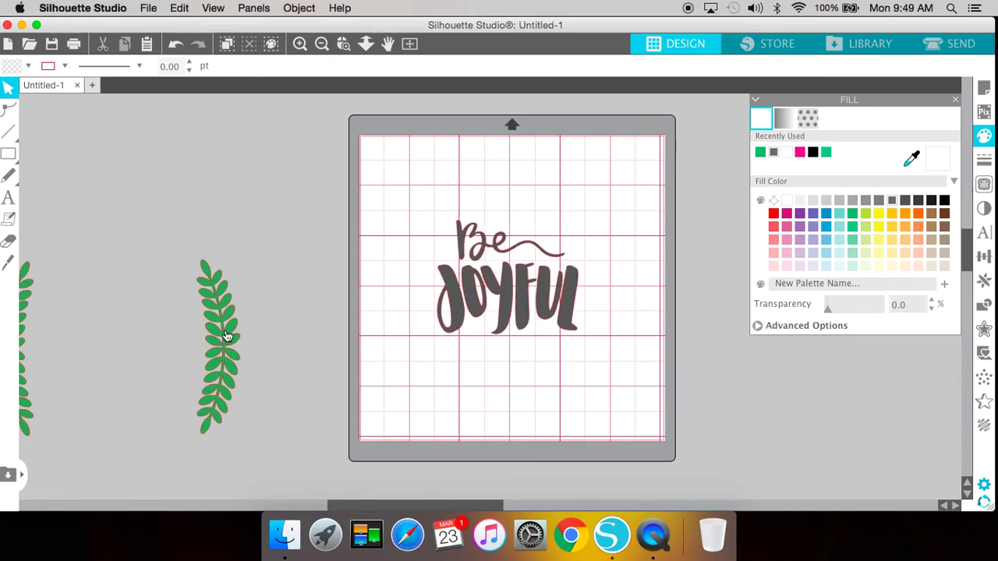
drag(228, 335, 622, 269)
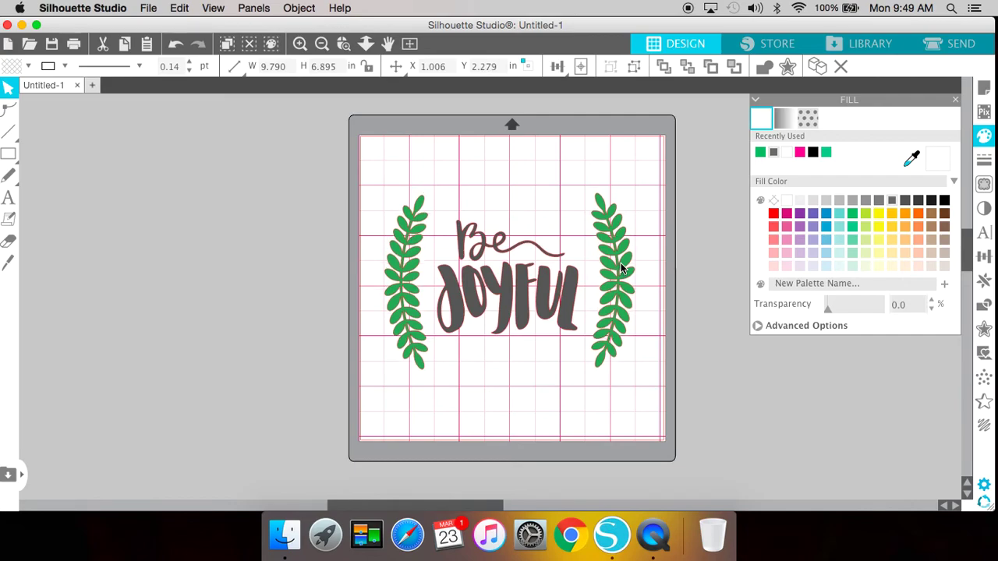
click(620, 265)
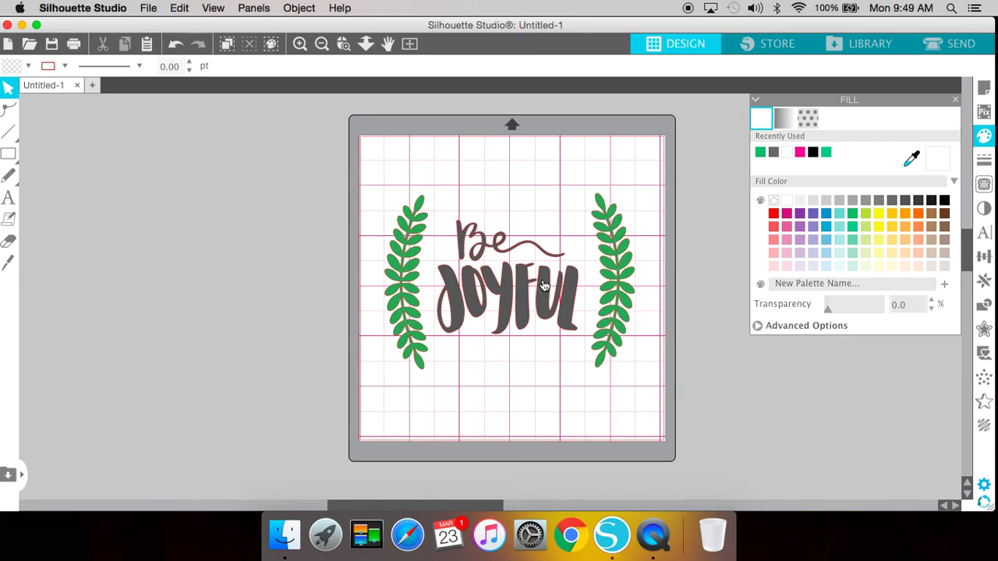
Move the Be JOYFUL lettering off the mat to the left and shift the leaves up.
drag(544, 285, 179, 228)
click(357, 252)
drag(392, 253, 378, 212)
click(385, 216)
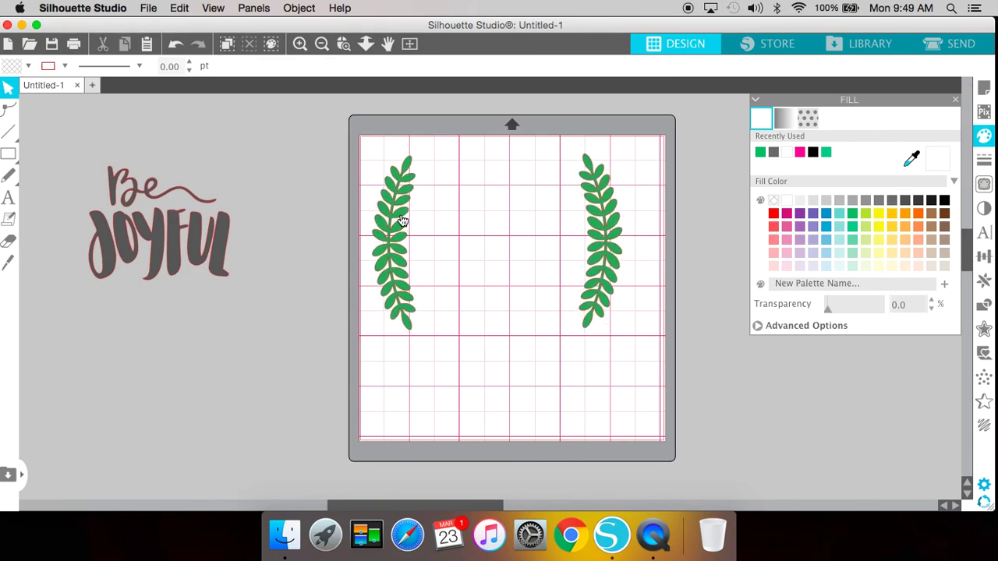